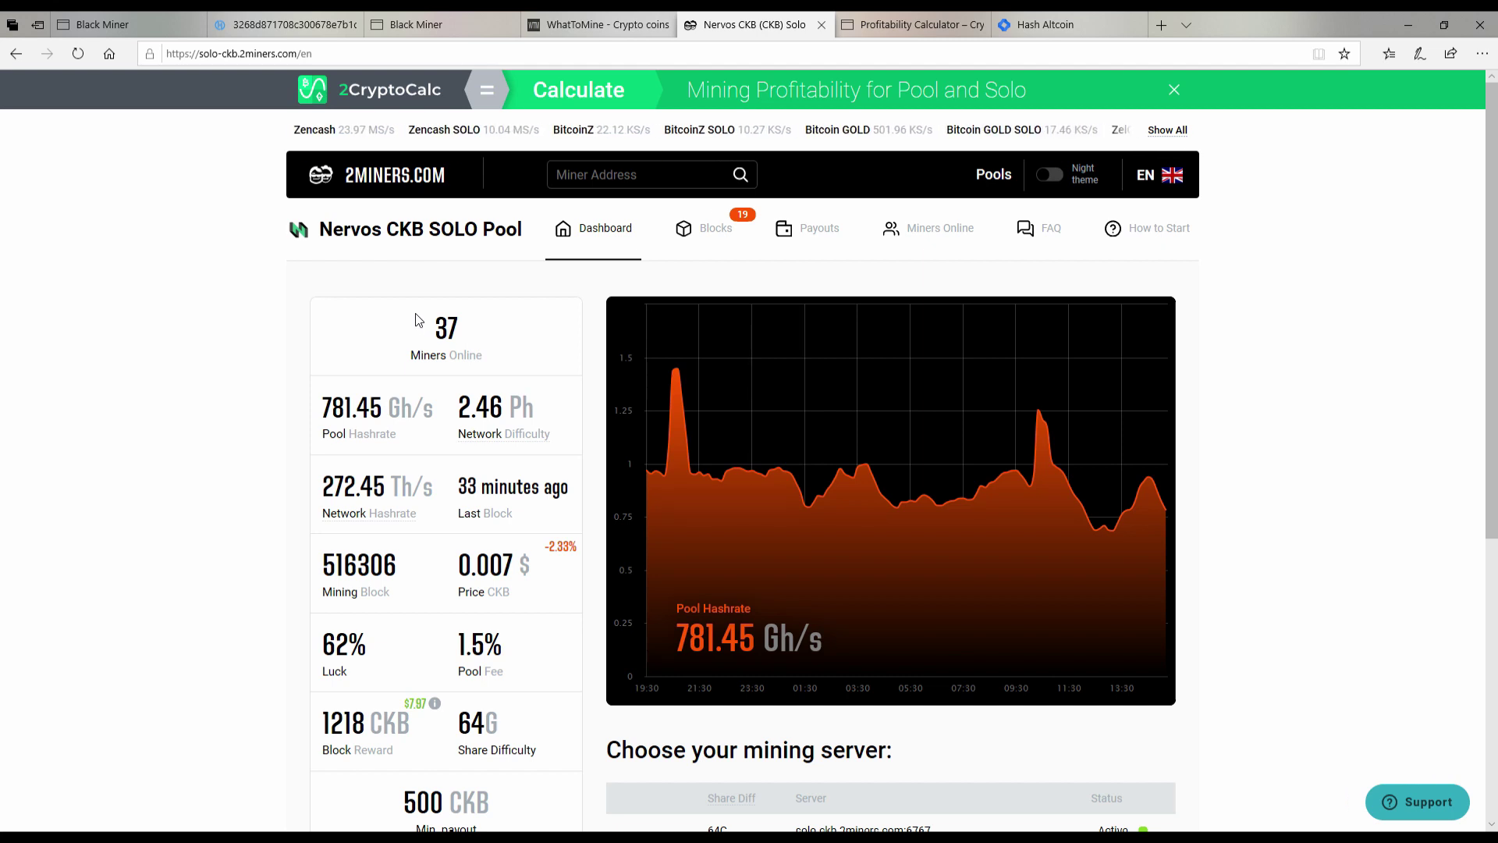
Step: Open the Nervos CKB SOLO pool's How to Start setup help page
mouse_move(679, 369)
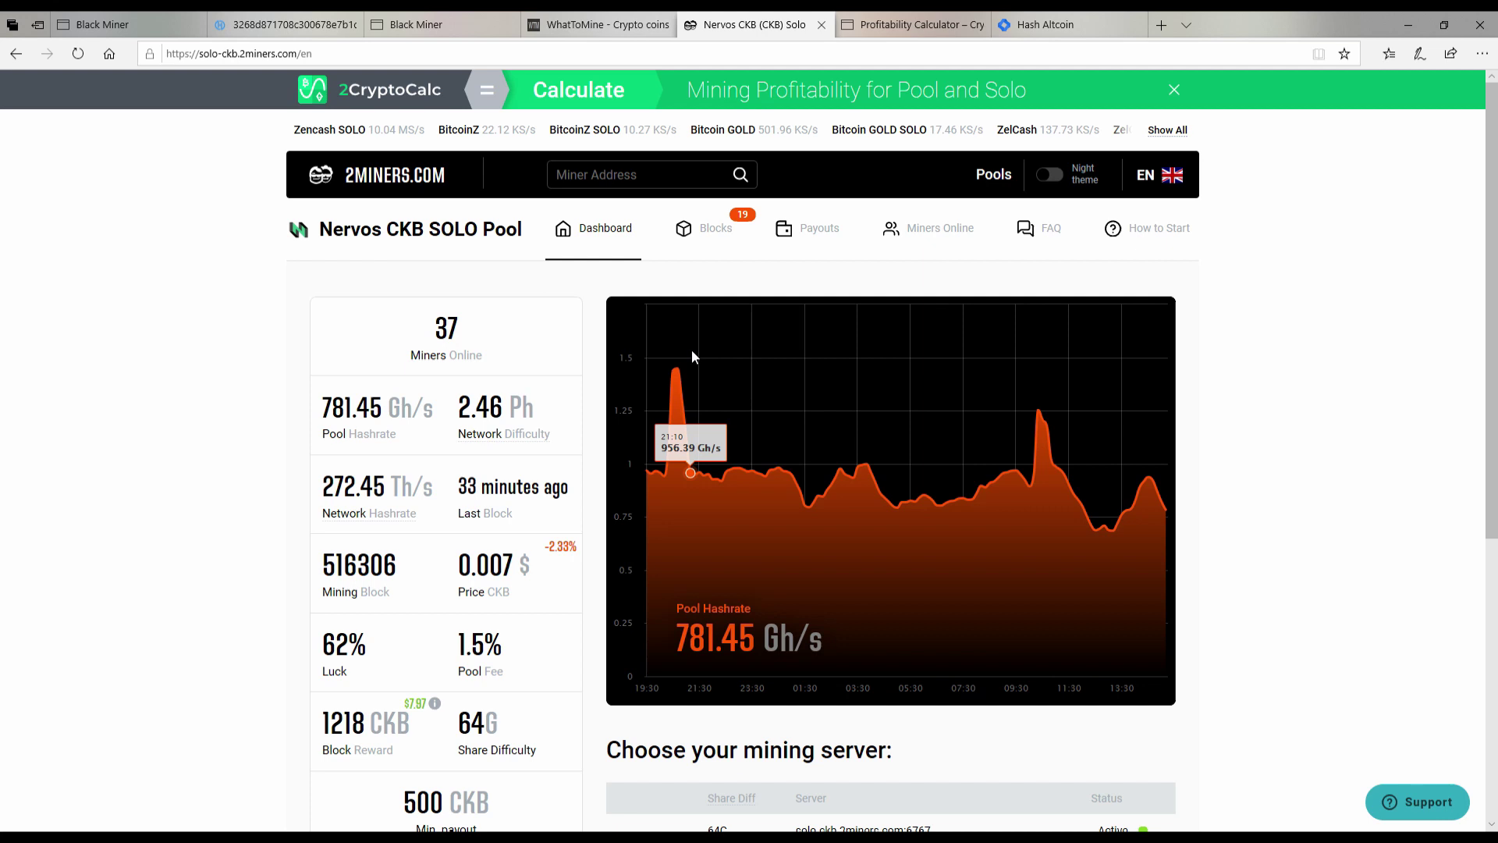
mouse_move(833, 531)
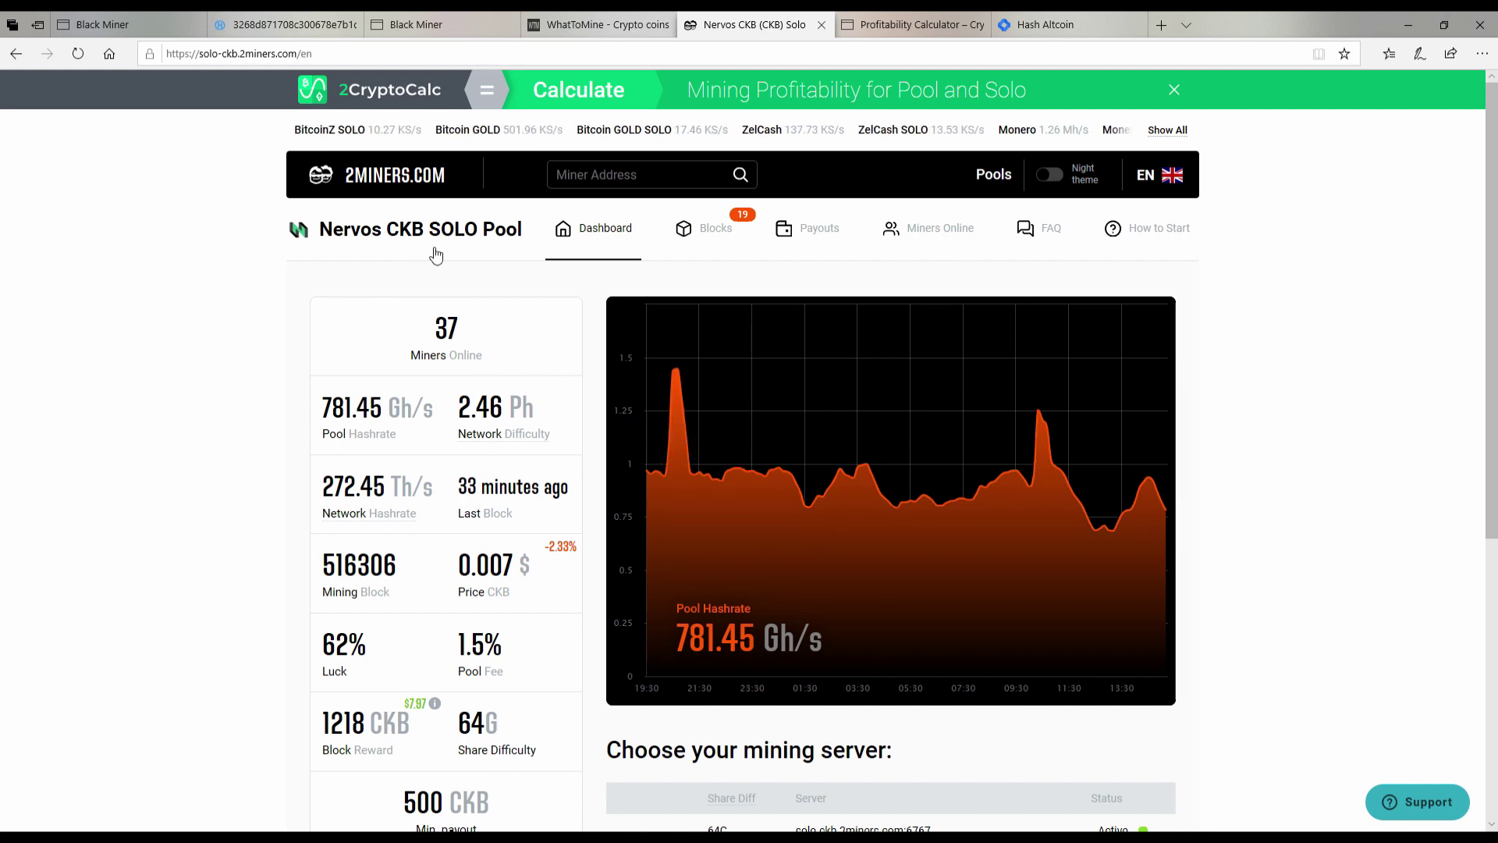
mouse_move(804, 478)
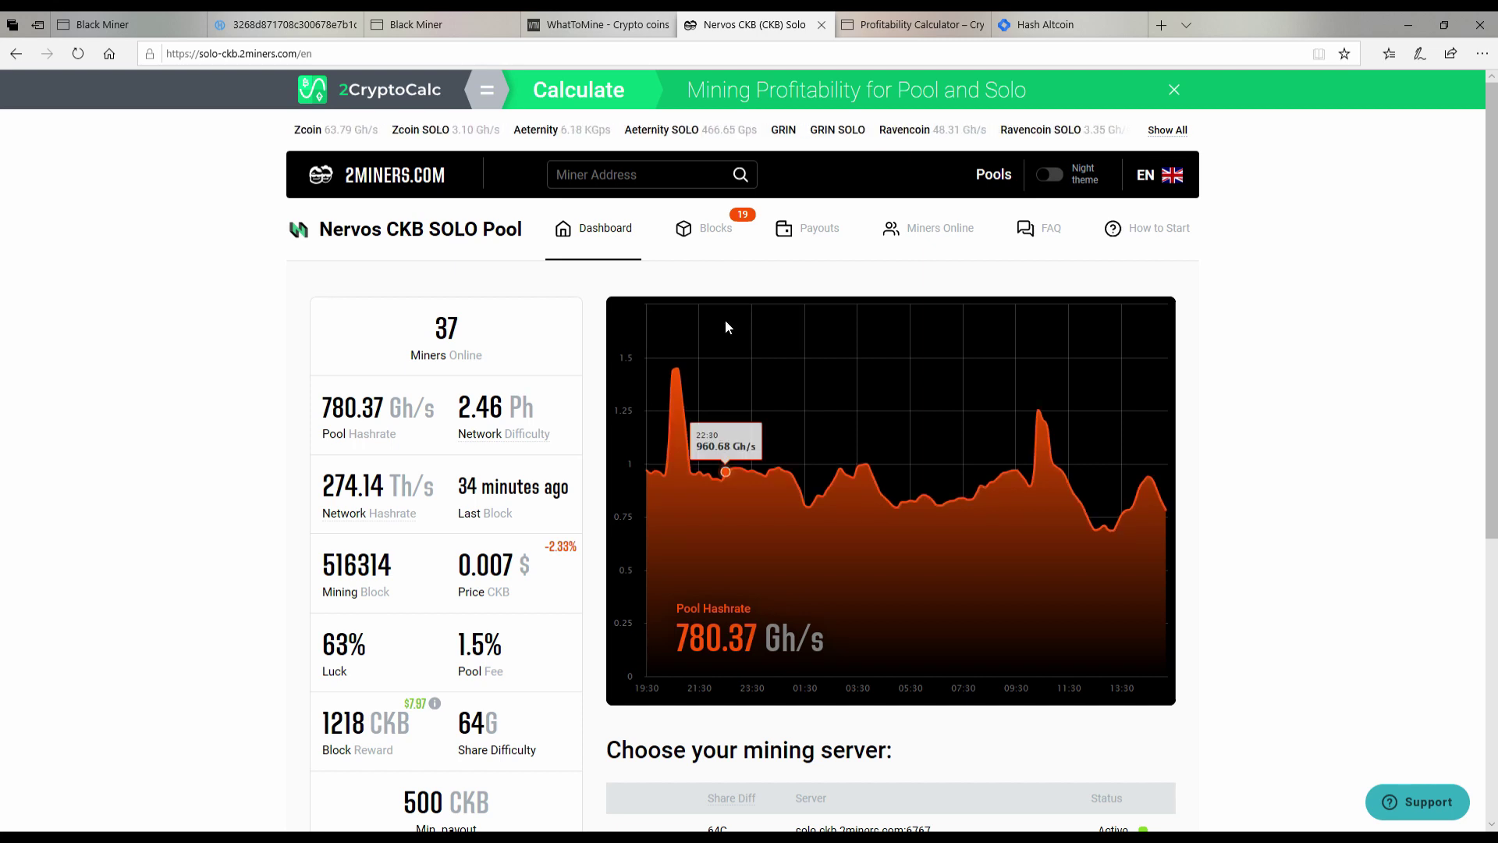
scroll(846, 444, "down", 5)
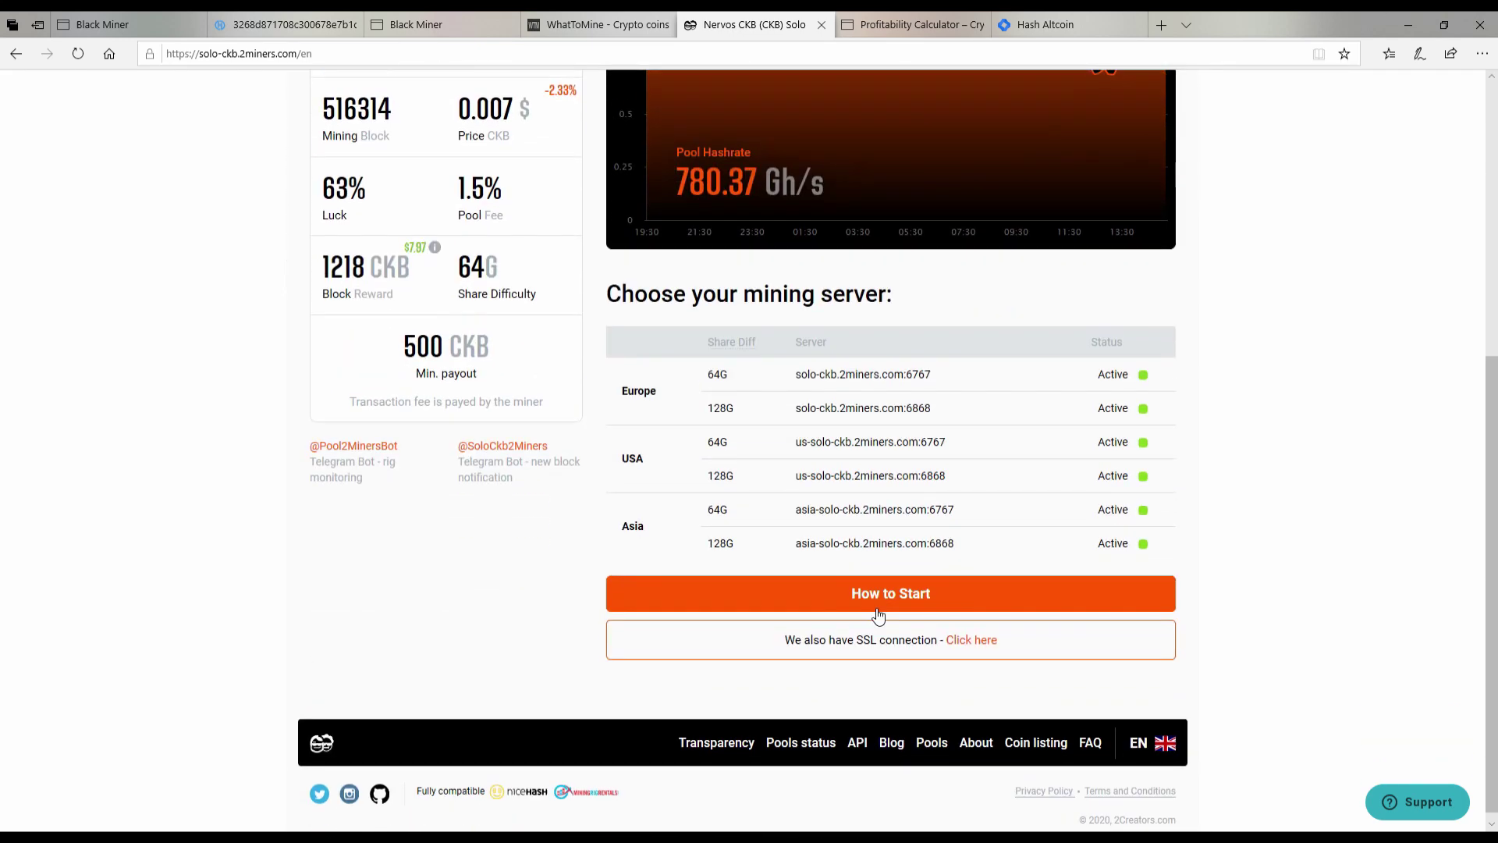
left_click(892, 606)
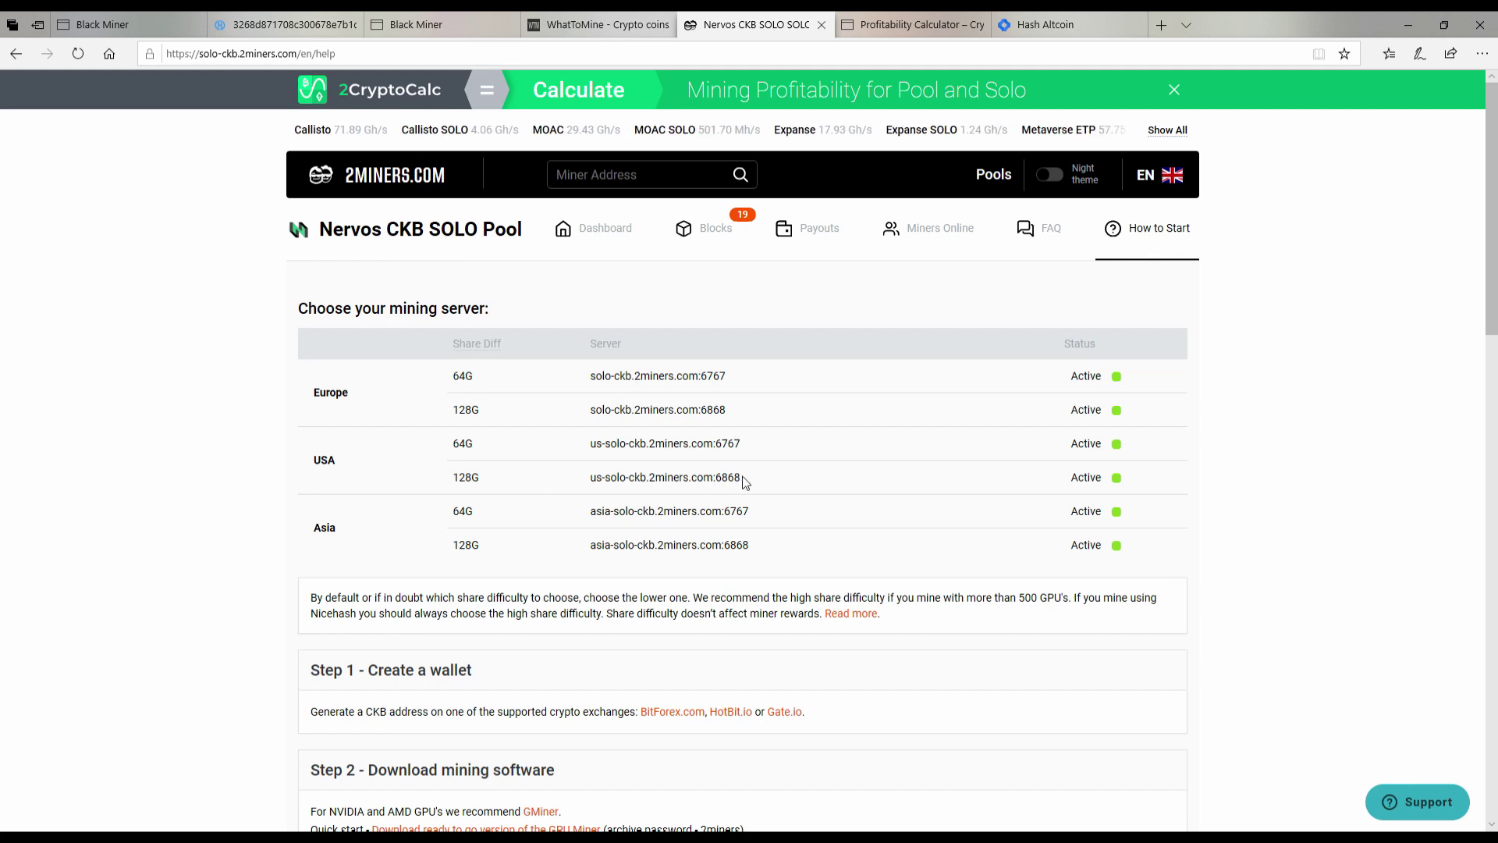
Step: Select the USA 128G server address us-solo-ckb.2miners.com:6868 for copying
left_click_drag(746, 476, 589, 485)
key("ctrl+c")
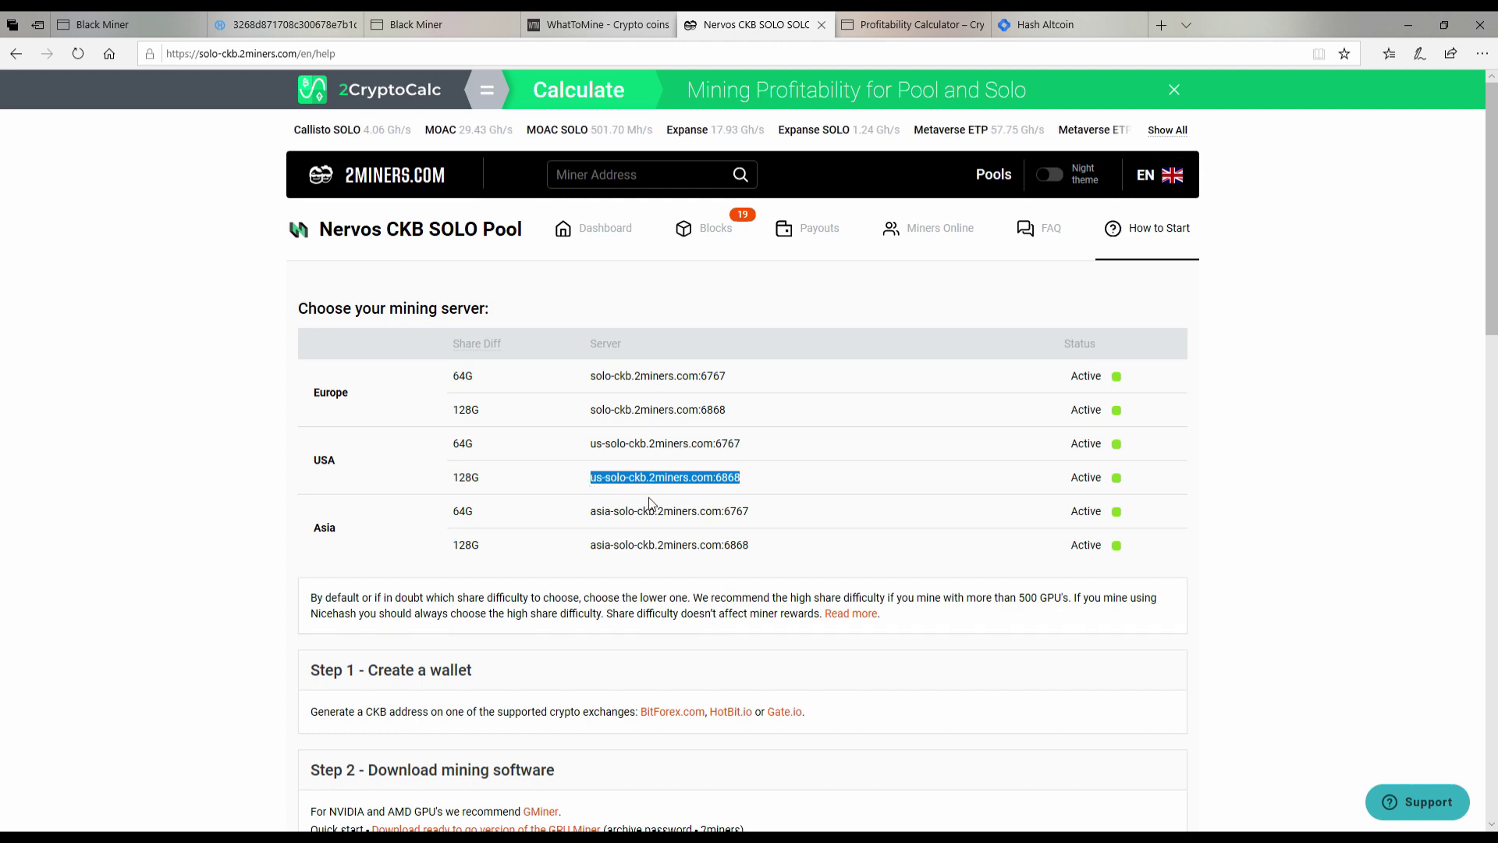
scroll(648, 503, "down", 7)
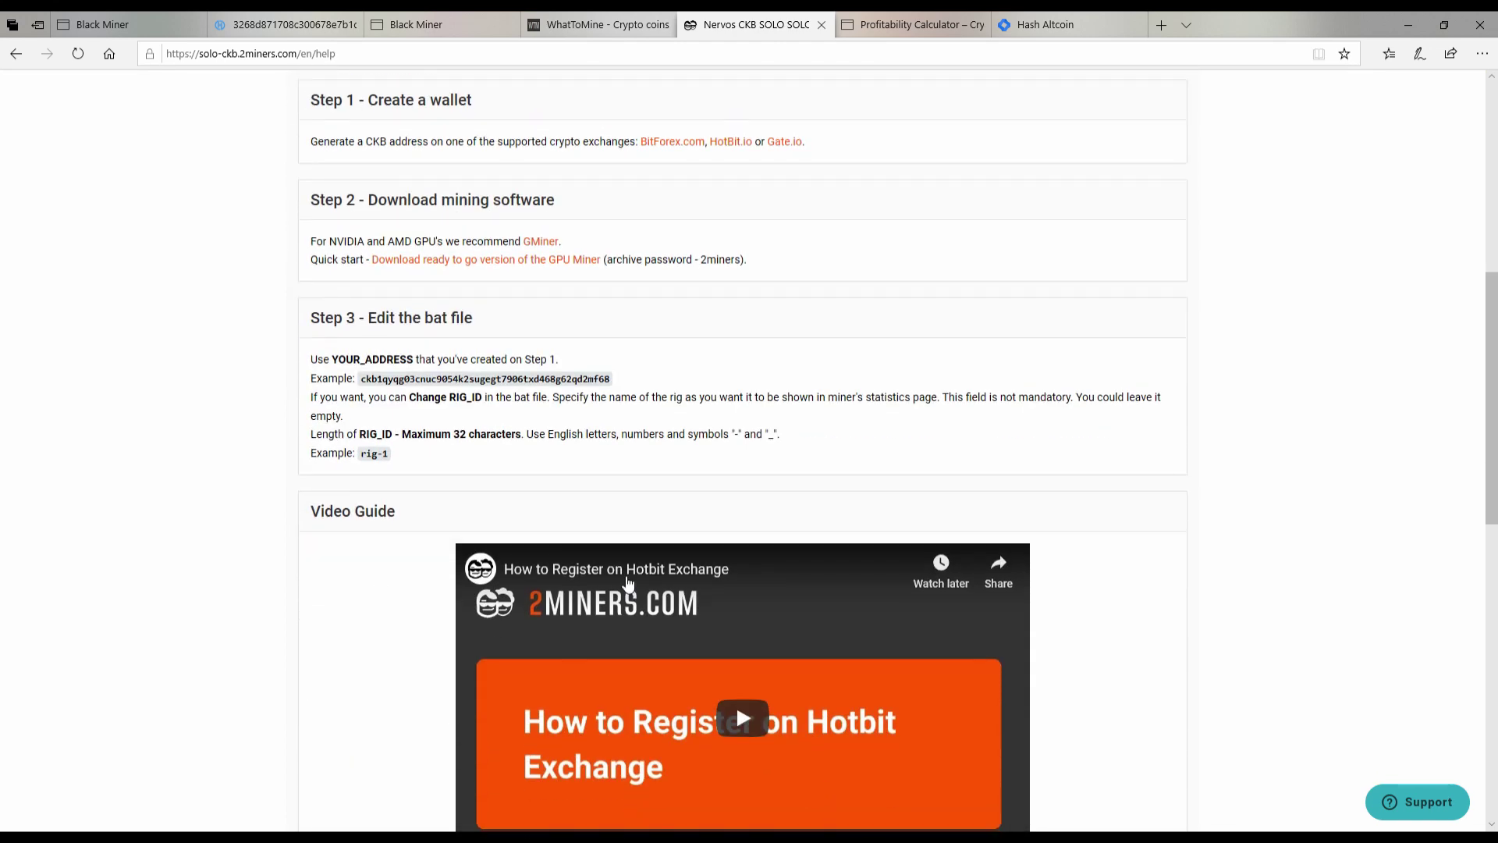
scroll(629, 582, "up", 3)
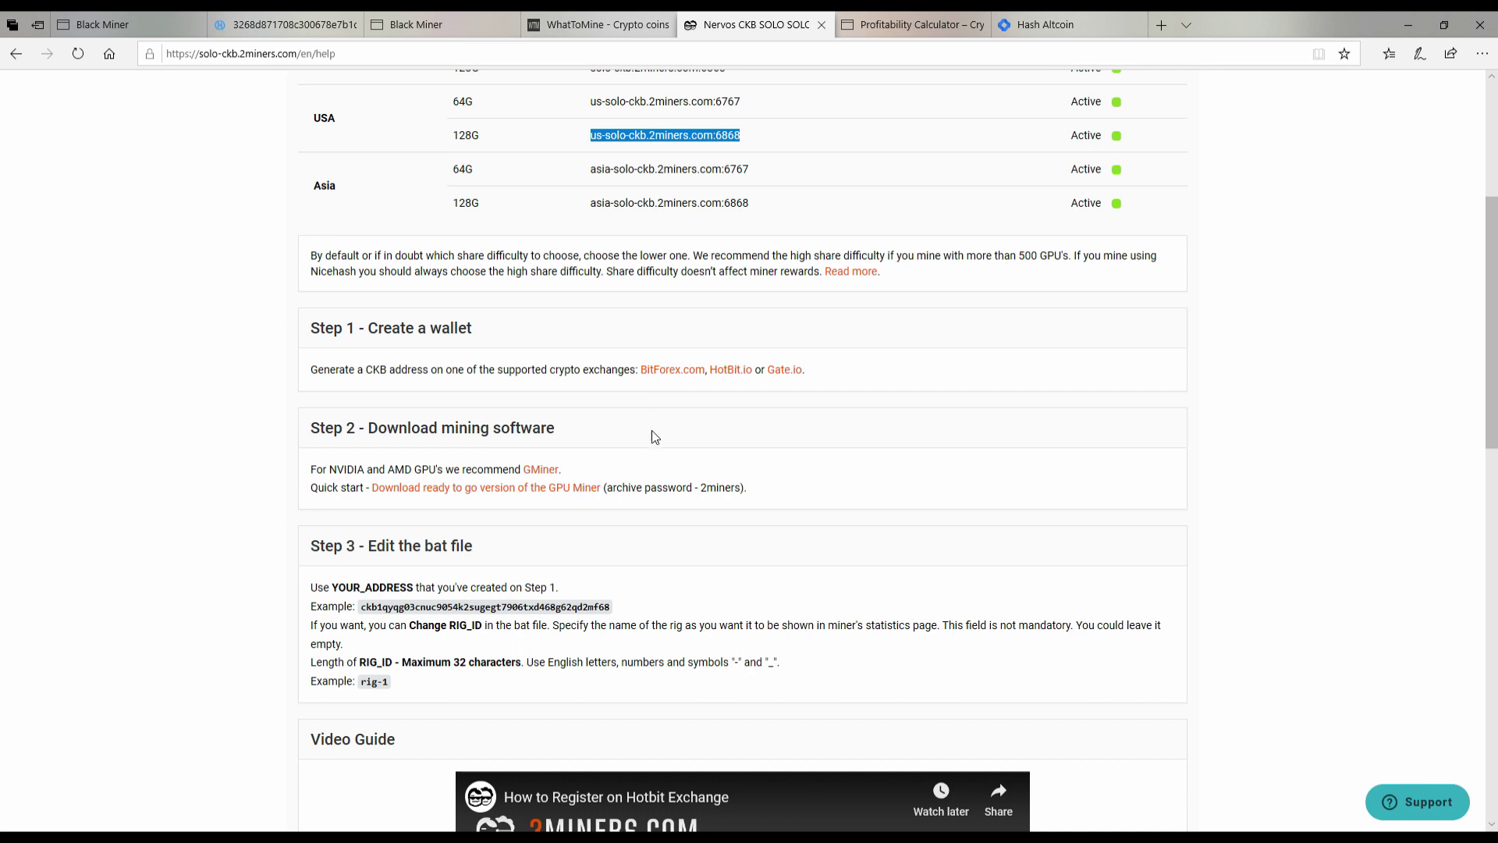
scroll(585, 420, "down", 2)
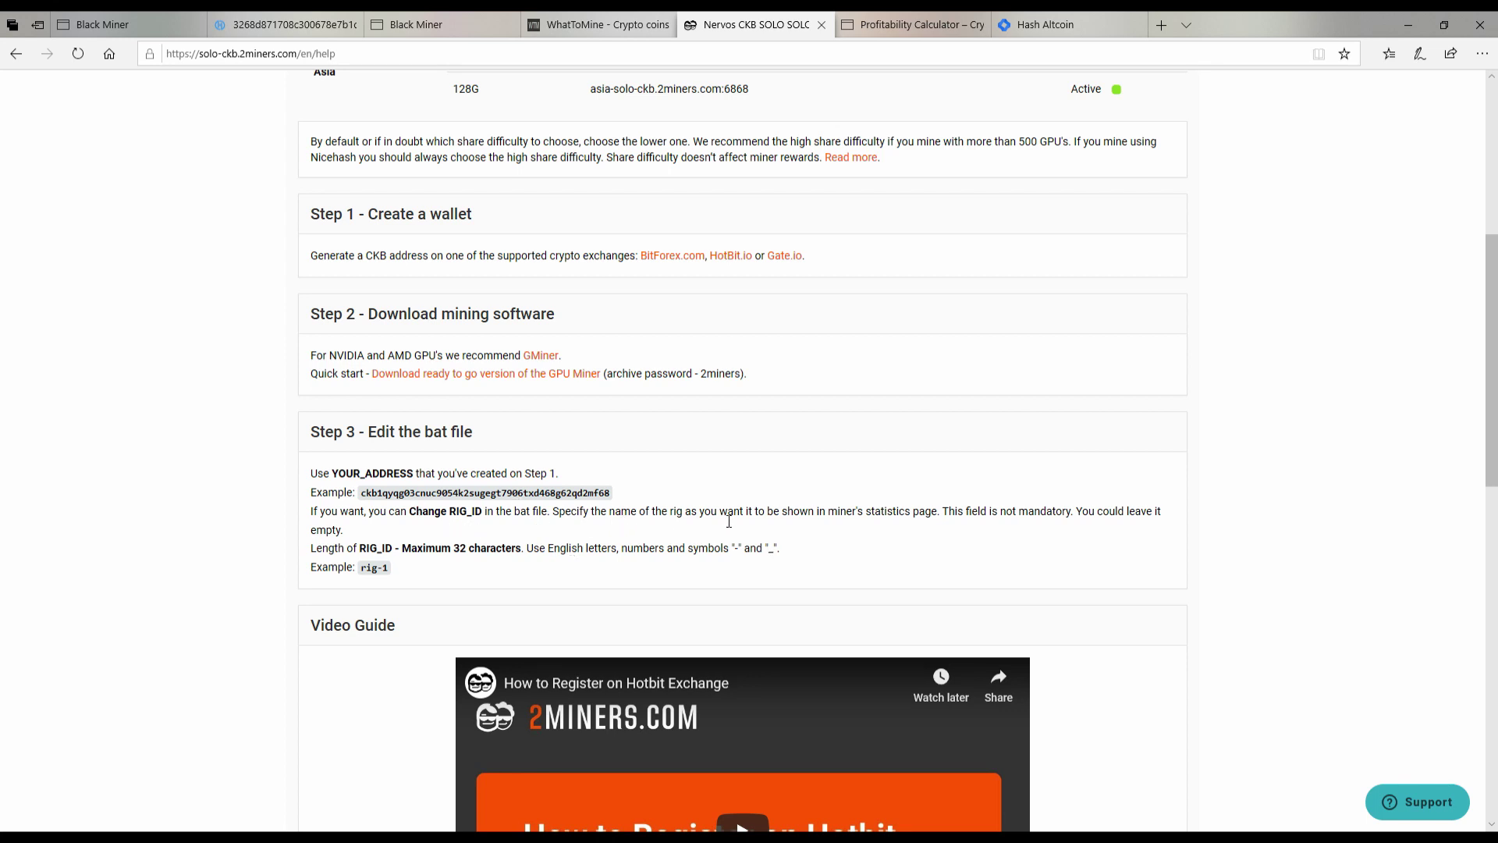
Step: Paste us-solo-ckb.2miners.com:6868 into Black Miner's Pool1 URL and save the pool settings
key("ctrl+3")
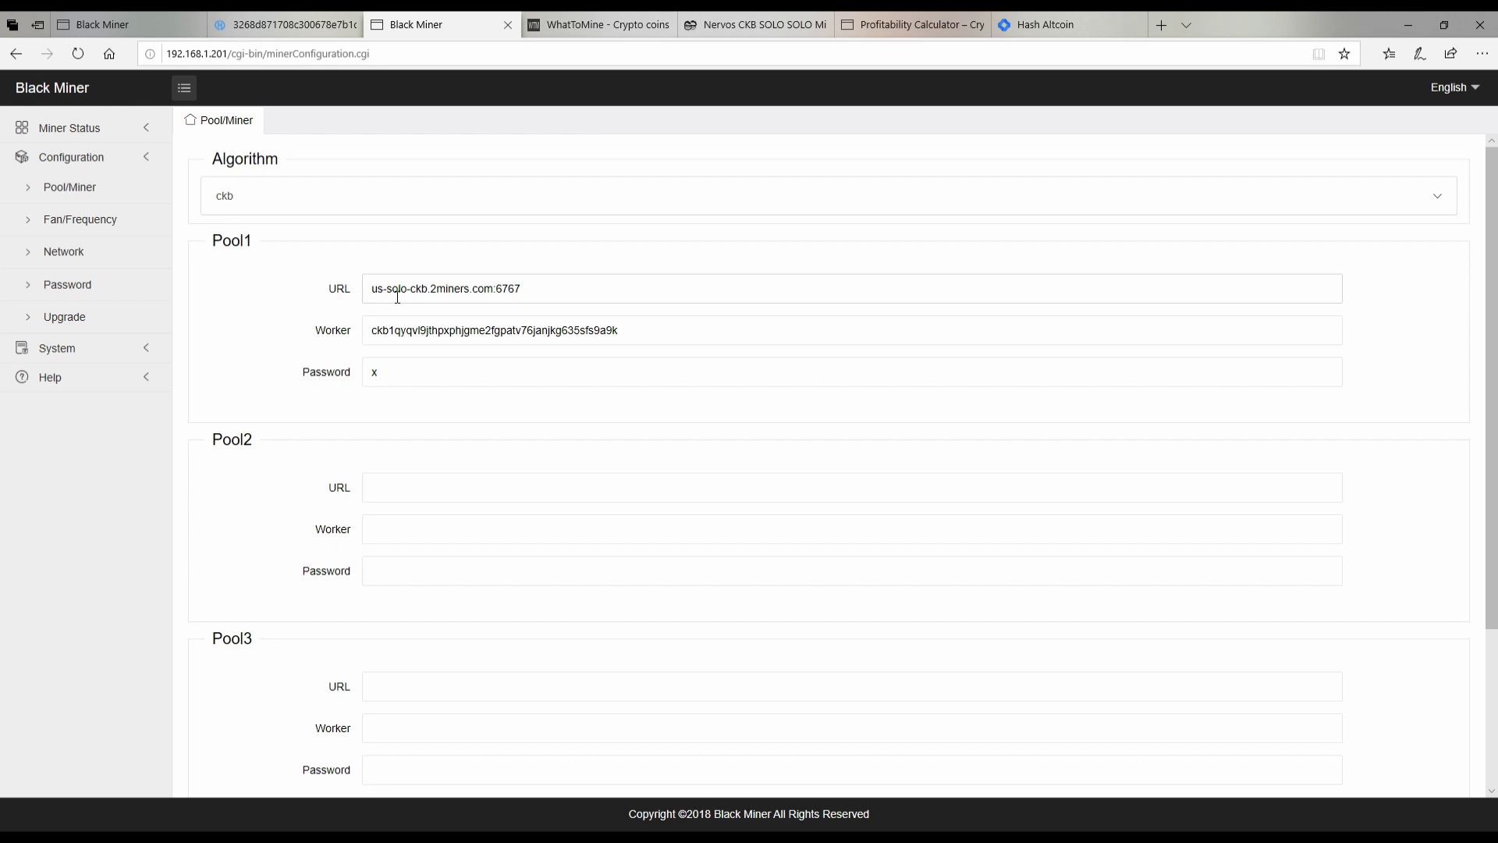
left_click_drag(540, 295, 310, 295)
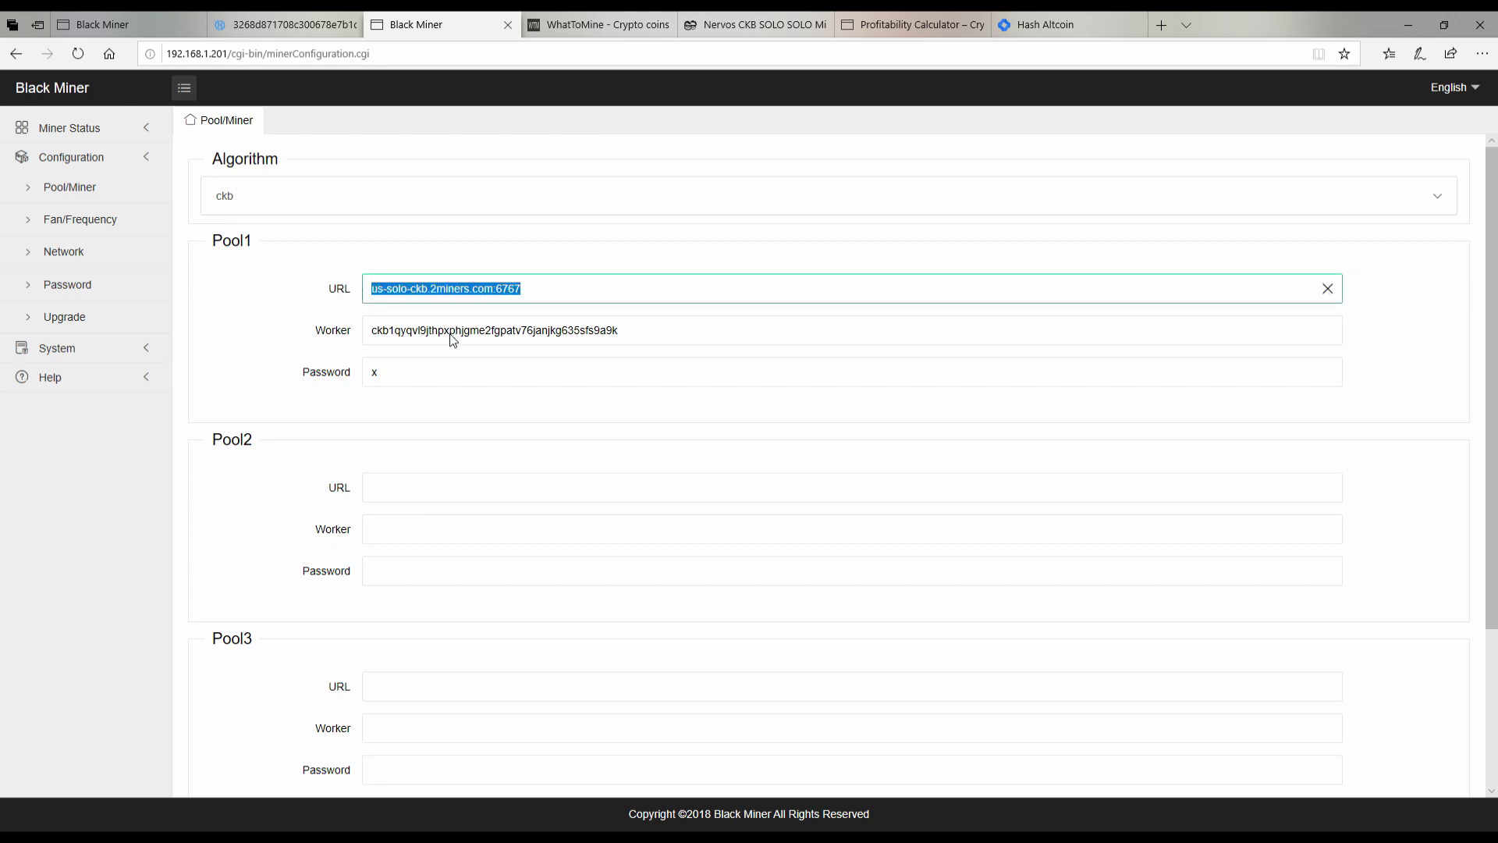
key("ctrl+v")
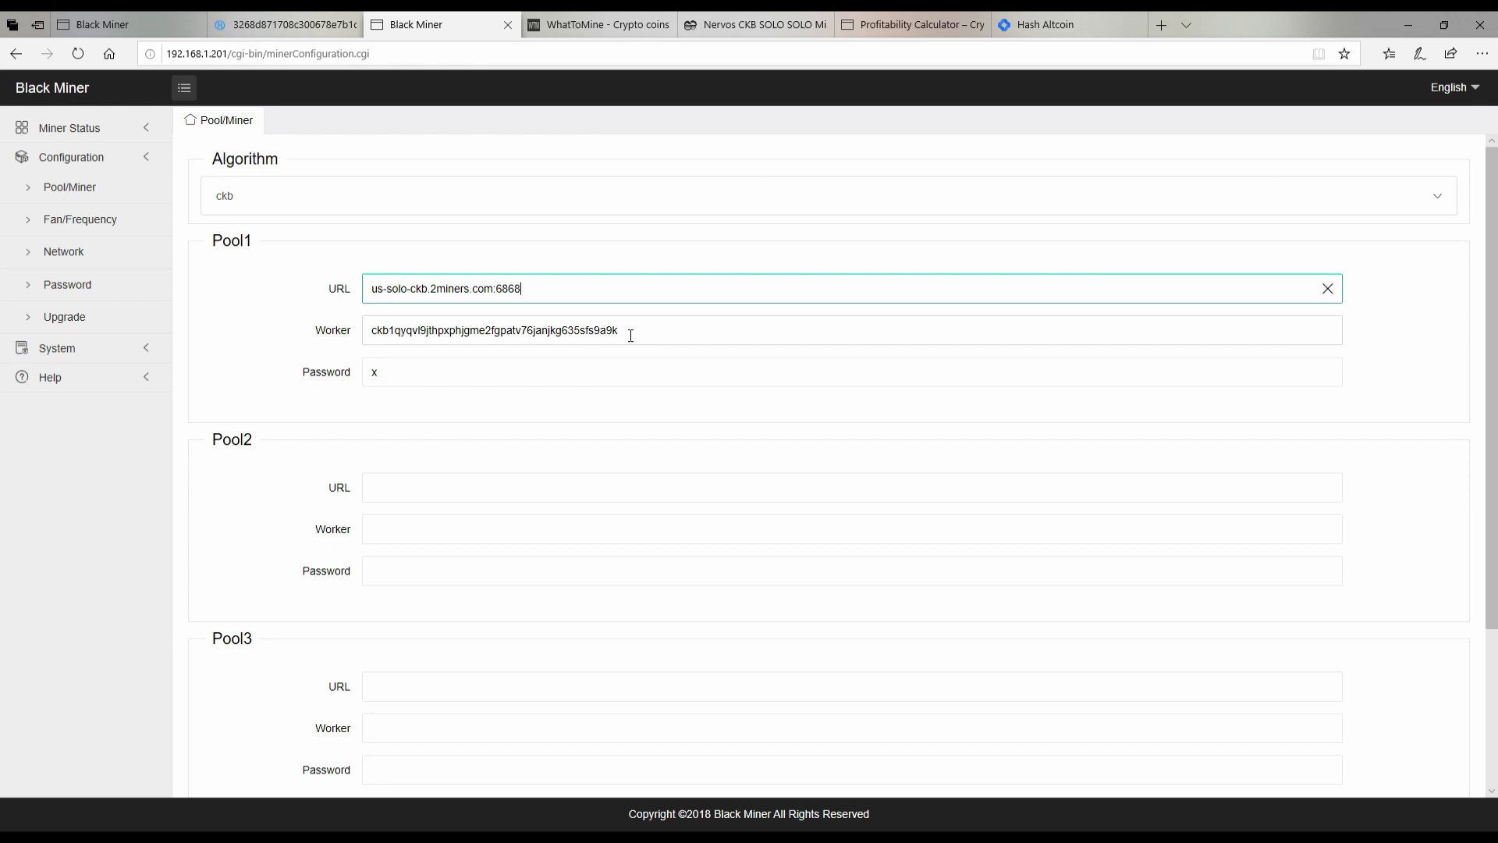
scroll(411, 389, "down", 3)
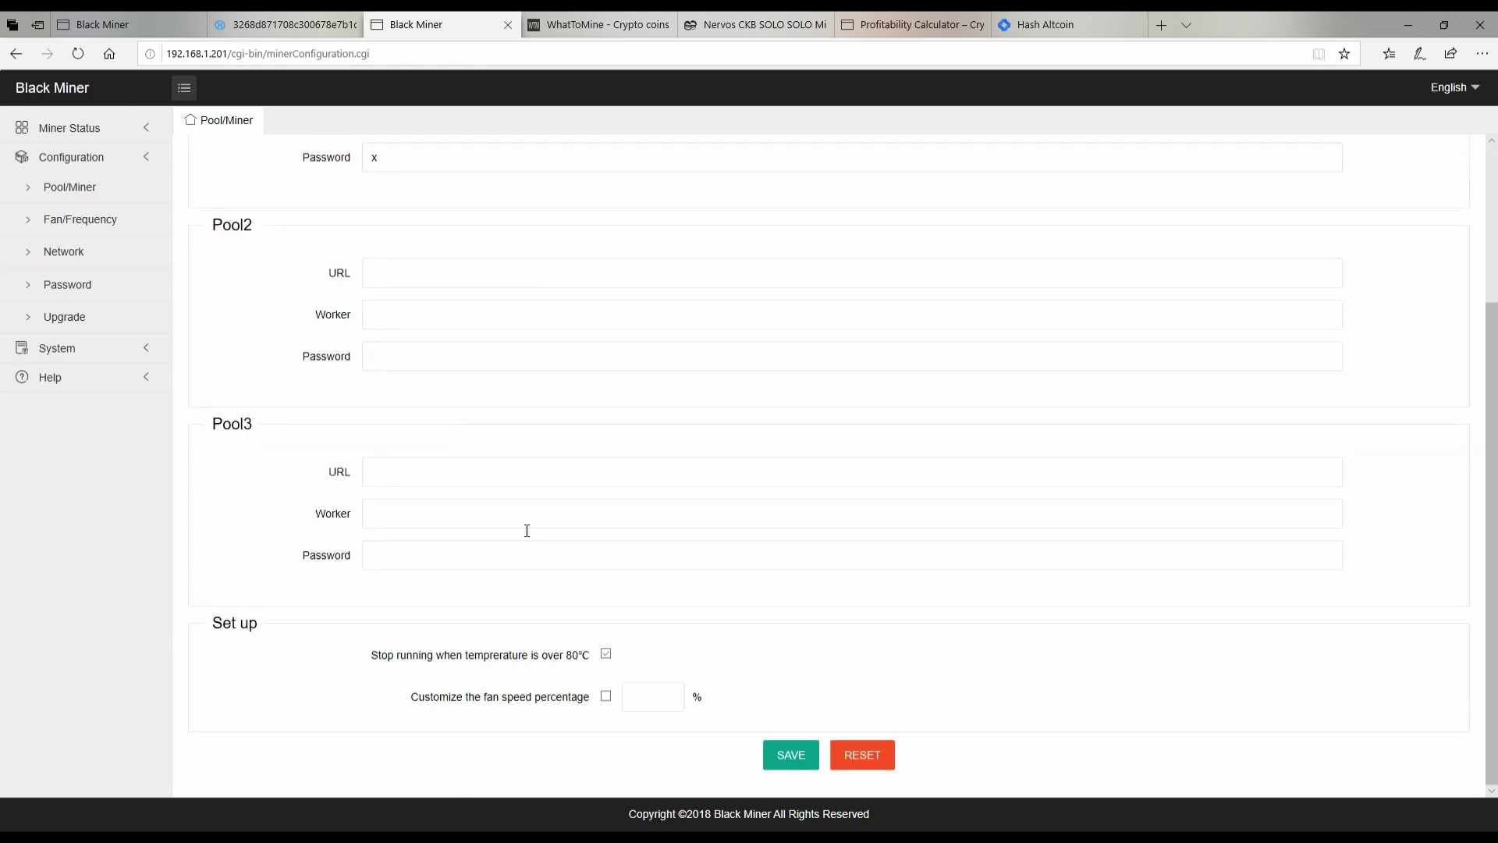
left_click(803, 756)
left_click(753, 24)
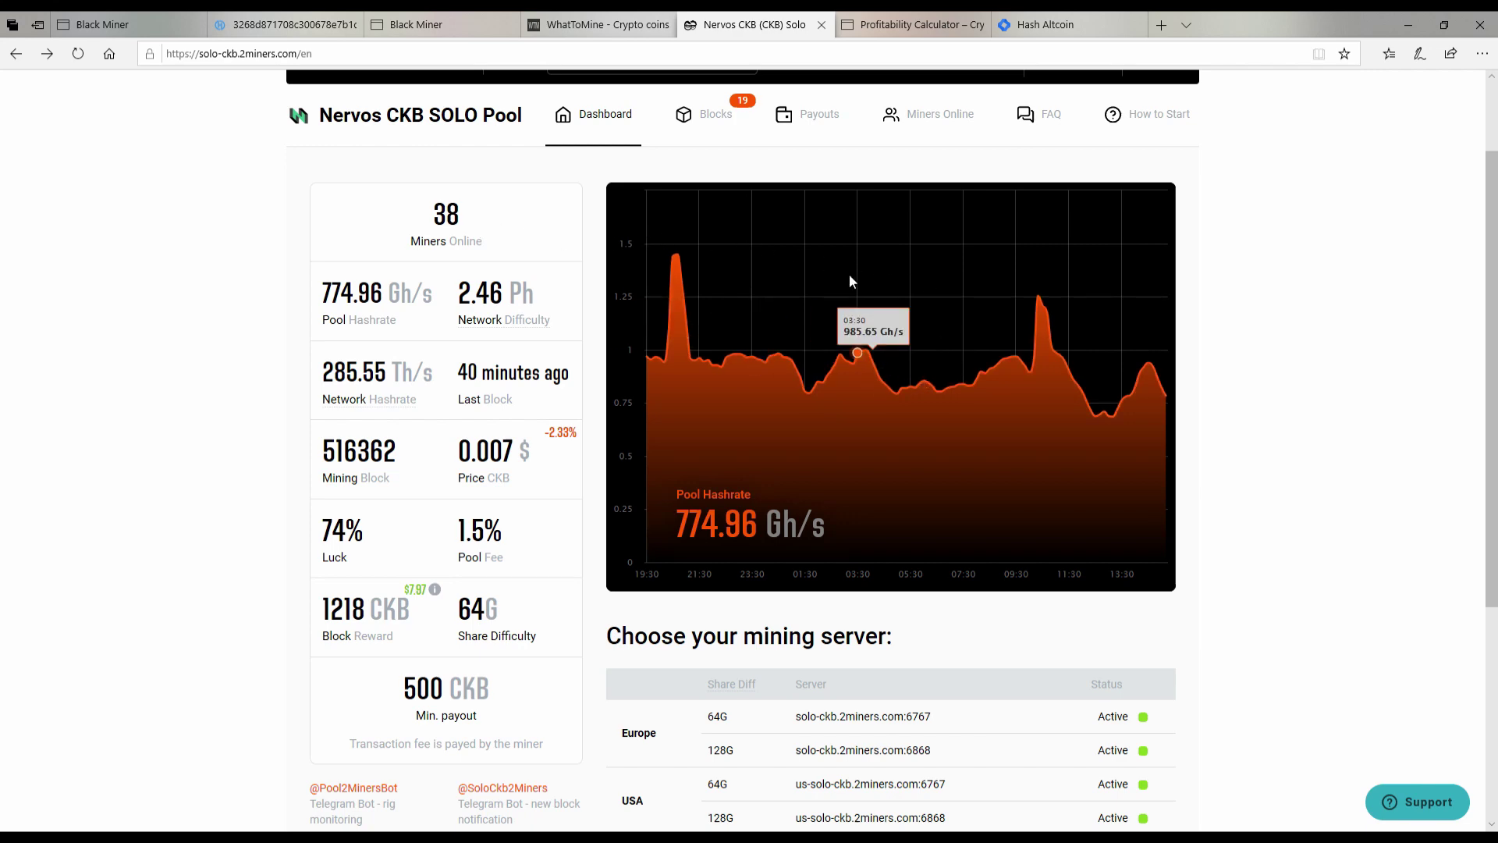
Step: Review the dashboard stats: 774.96 Gh/s pool hashrate, 2.46 Ph difficulty, 38 miners online
scroll(495, 244, "up", 2)
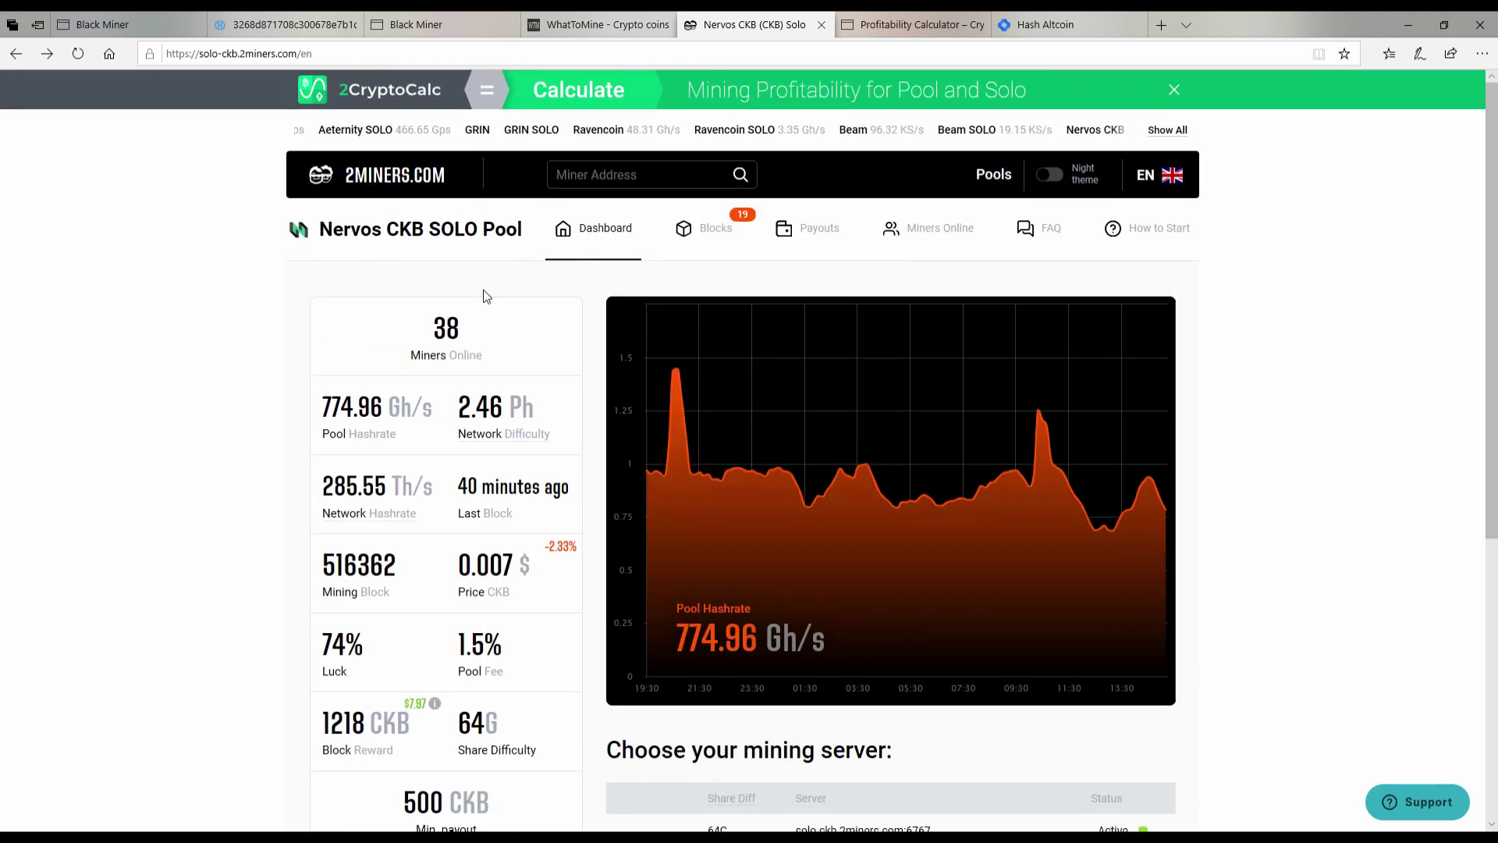
scroll(519, 328, "down", 2)
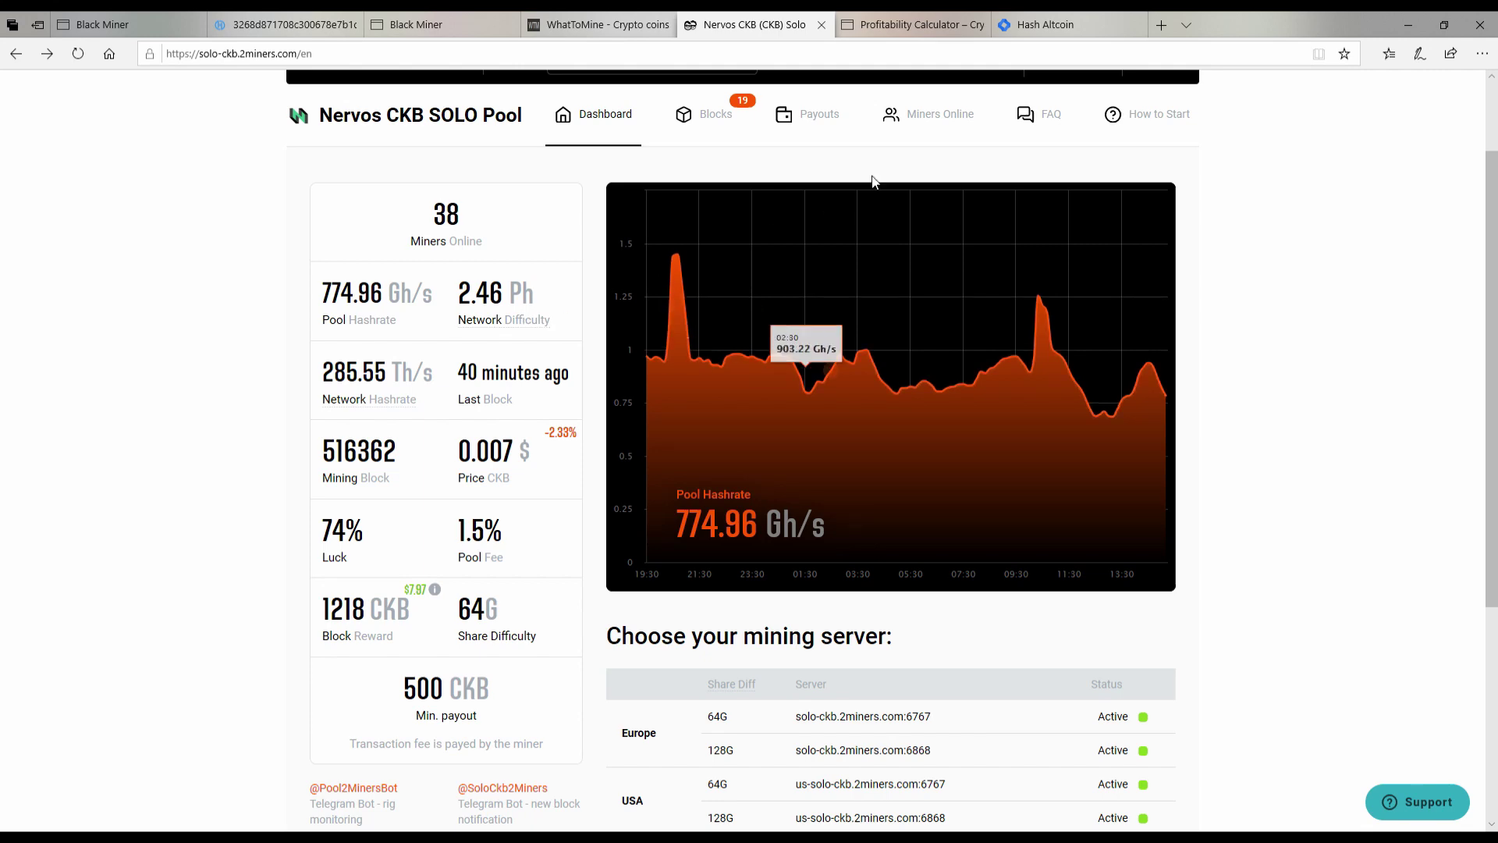
Step: Check the CKB Eaglesong row at 15.00 GH/s: $2.83 daily, $84.87 monthly profit
left_click(920, 26)
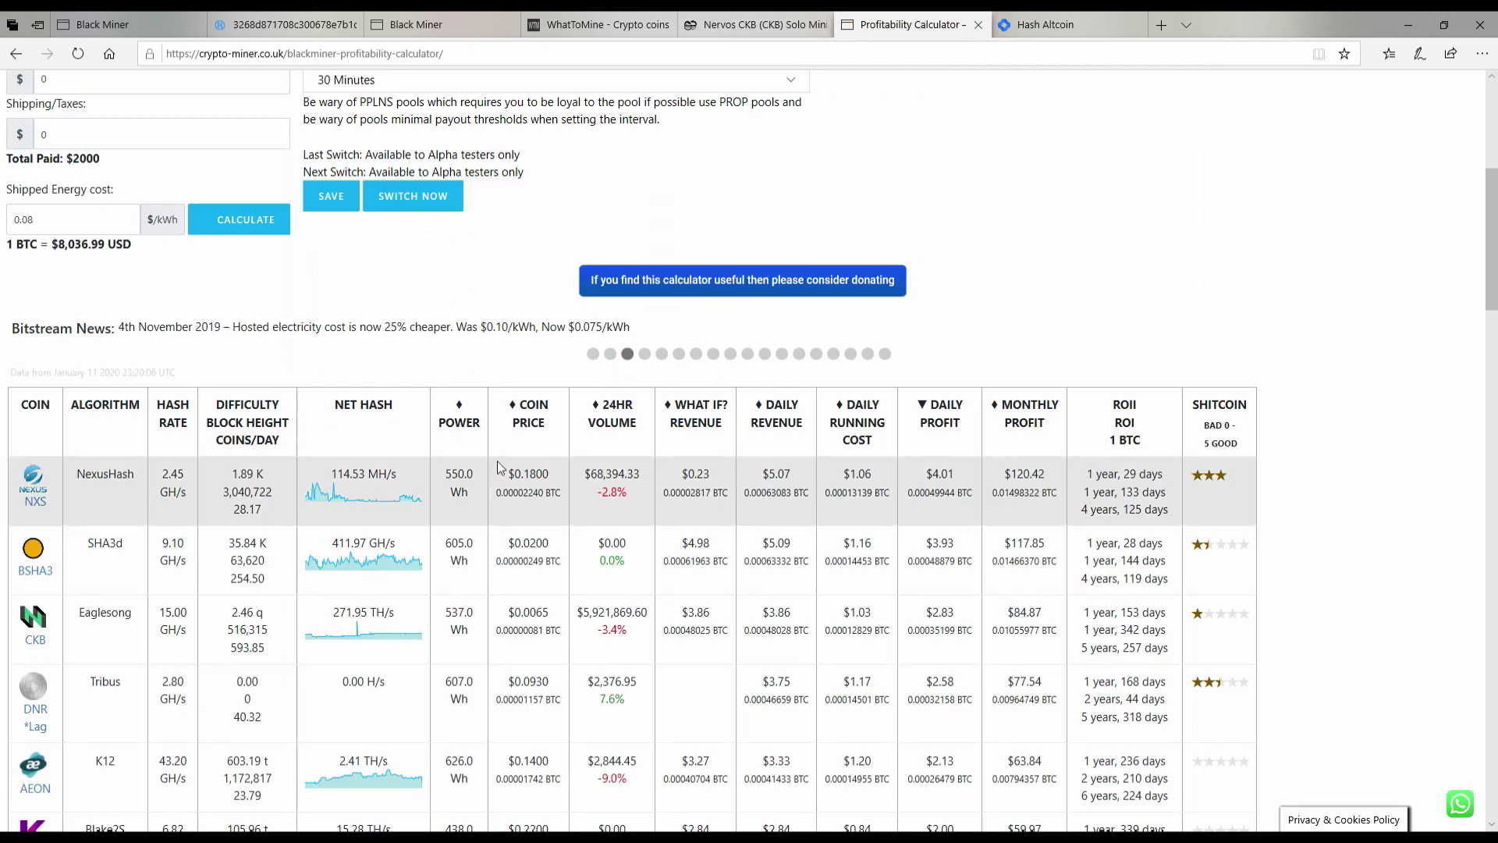
scroll(124, 423, "down", 4)
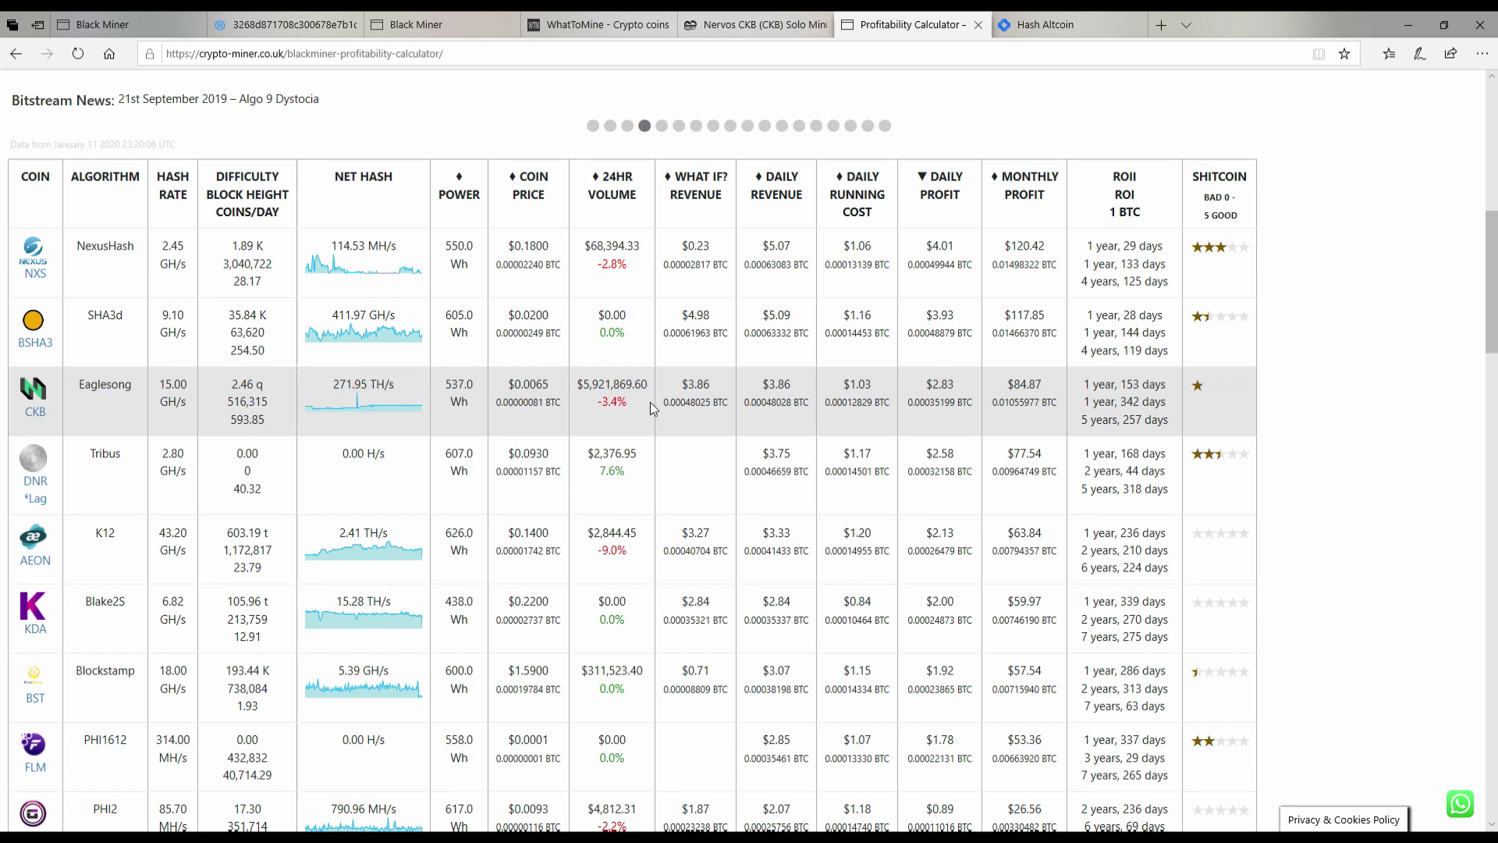
scroll(671, 406, "up", 3)
scroll(689, 407, "up", 2)
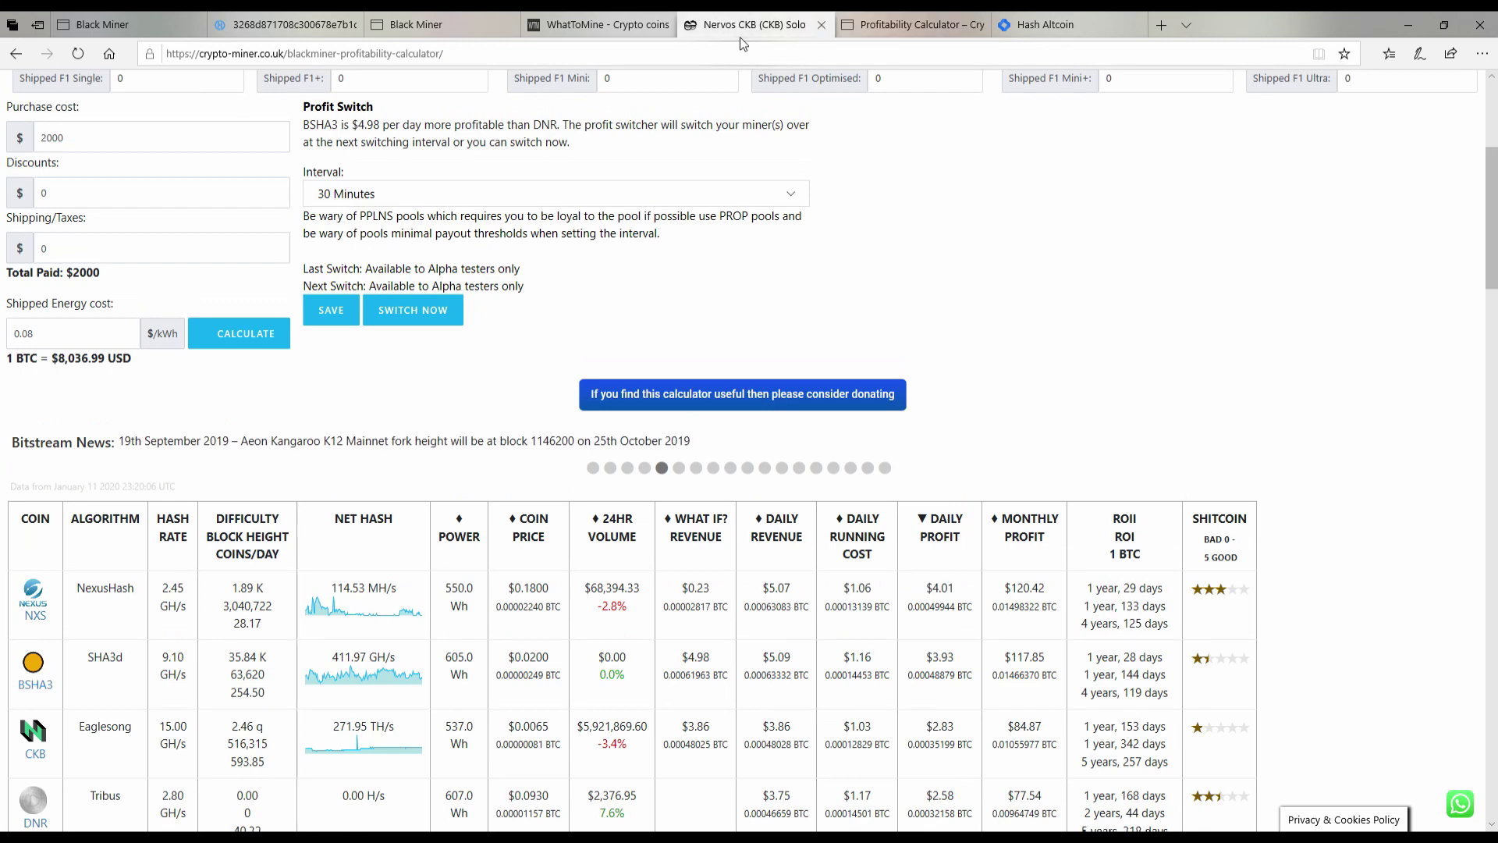
left_click(740, 36)
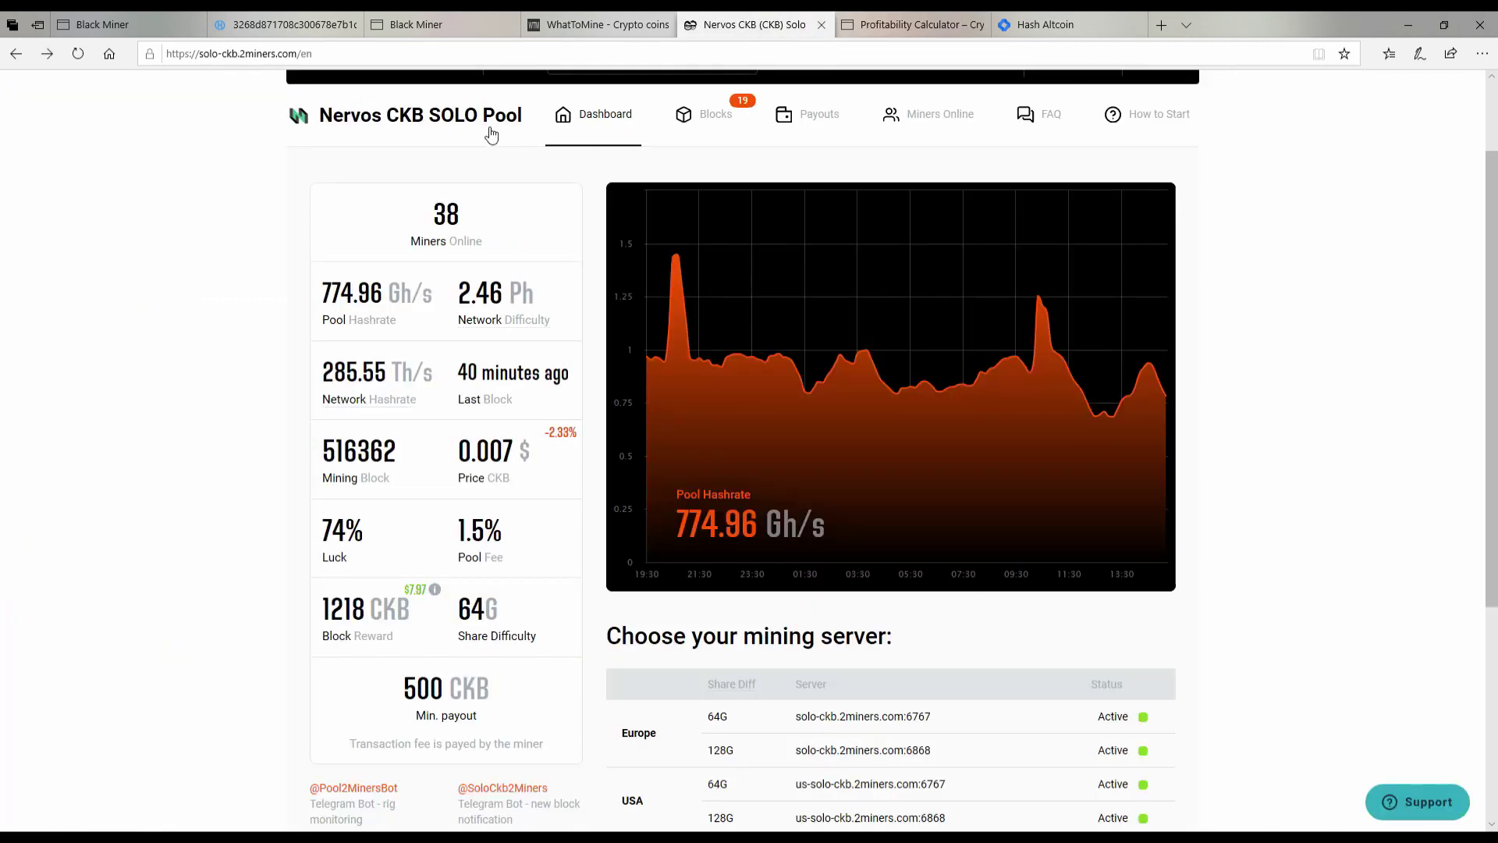
scroll(695, 308, "up", 2)
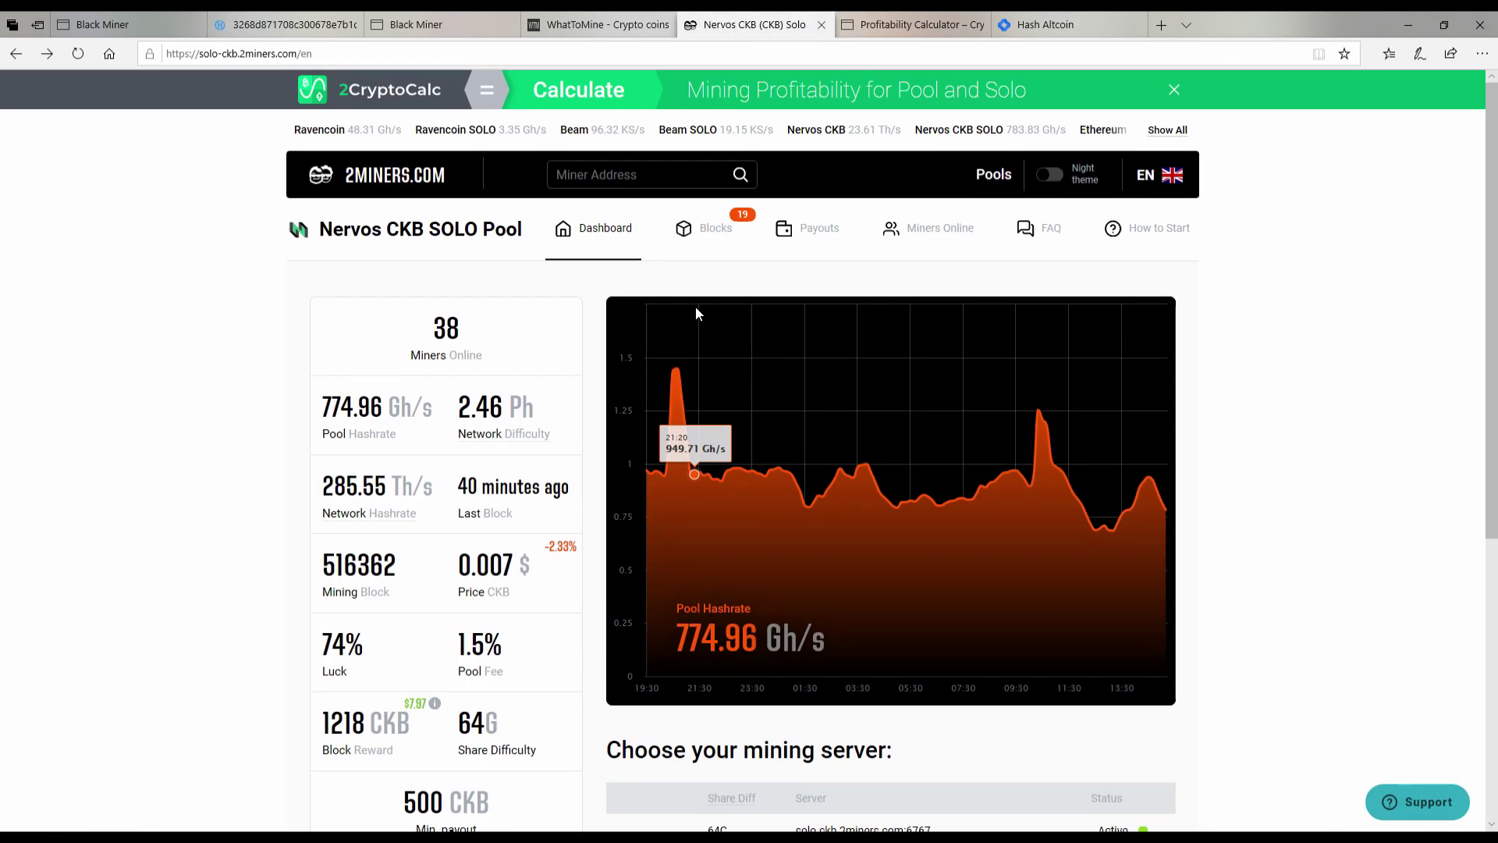
scroll(697, 312, "down", 2)
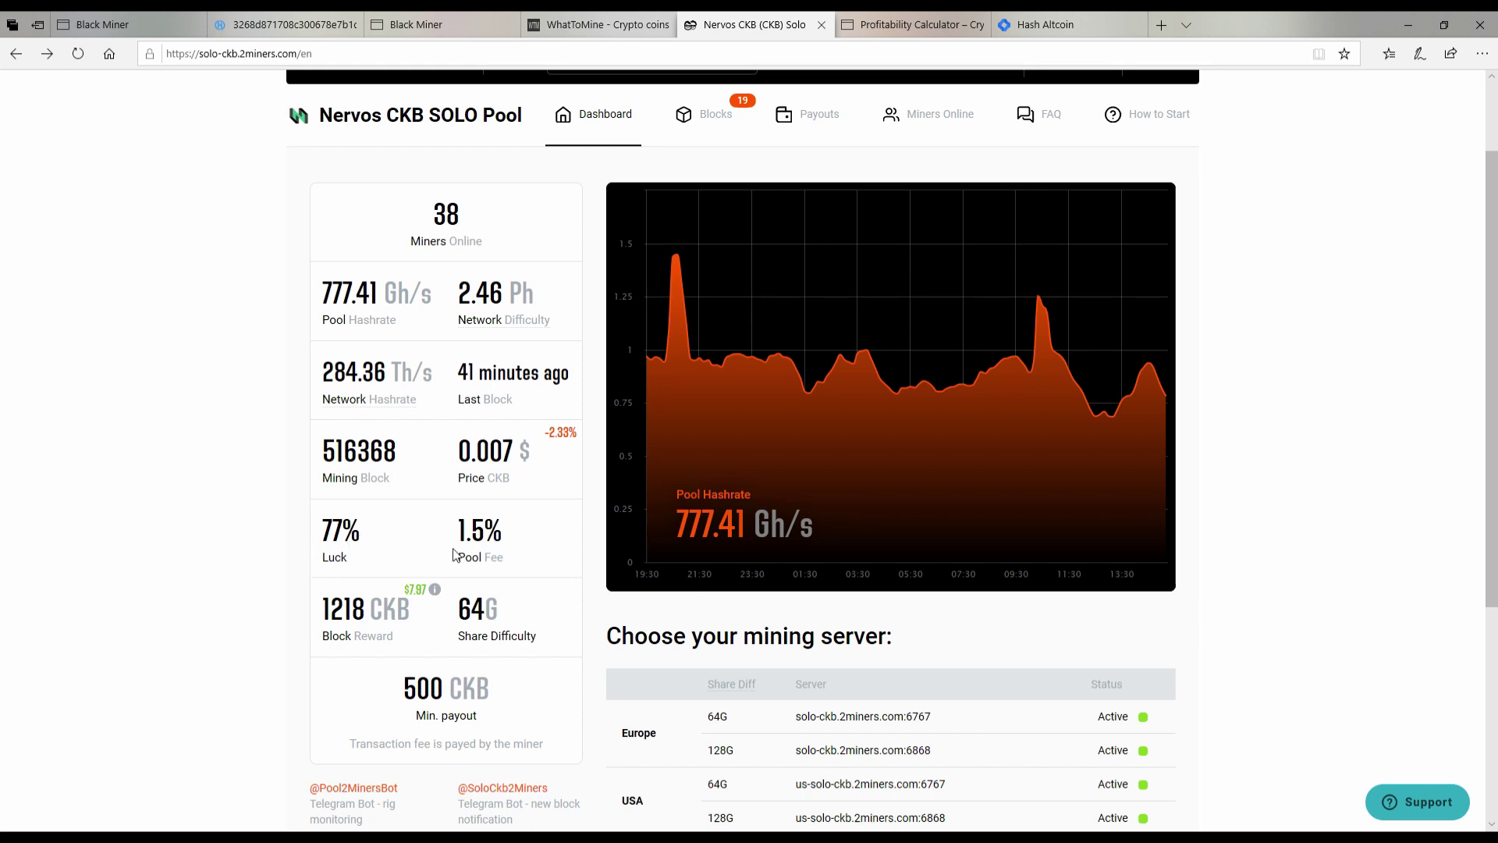
scroll(459, 560, "down", 1)
scroll(459, 561, "down", 1)
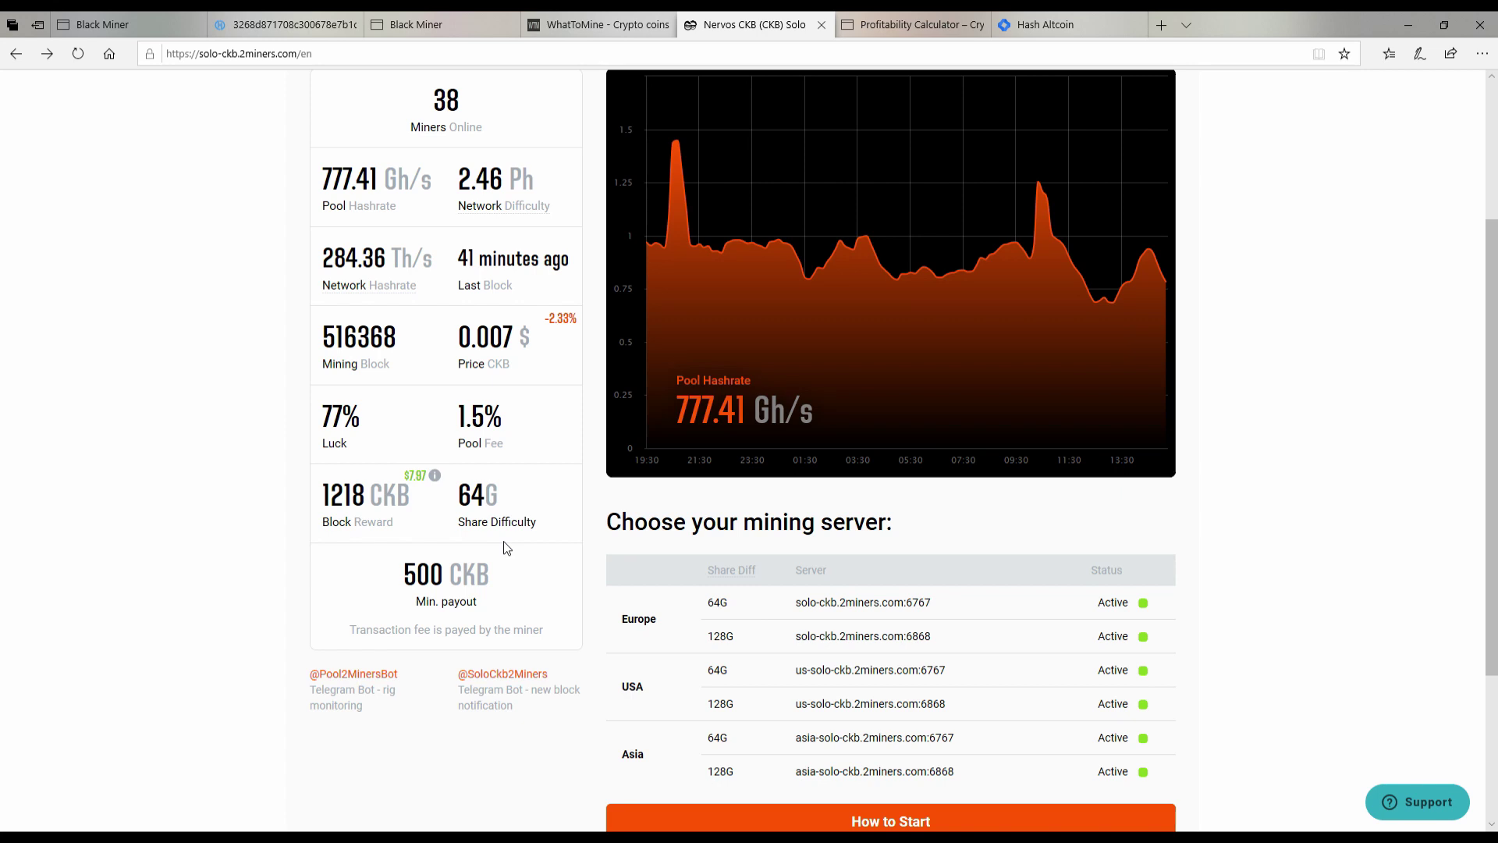
scroll(503, 542, "down", 2)
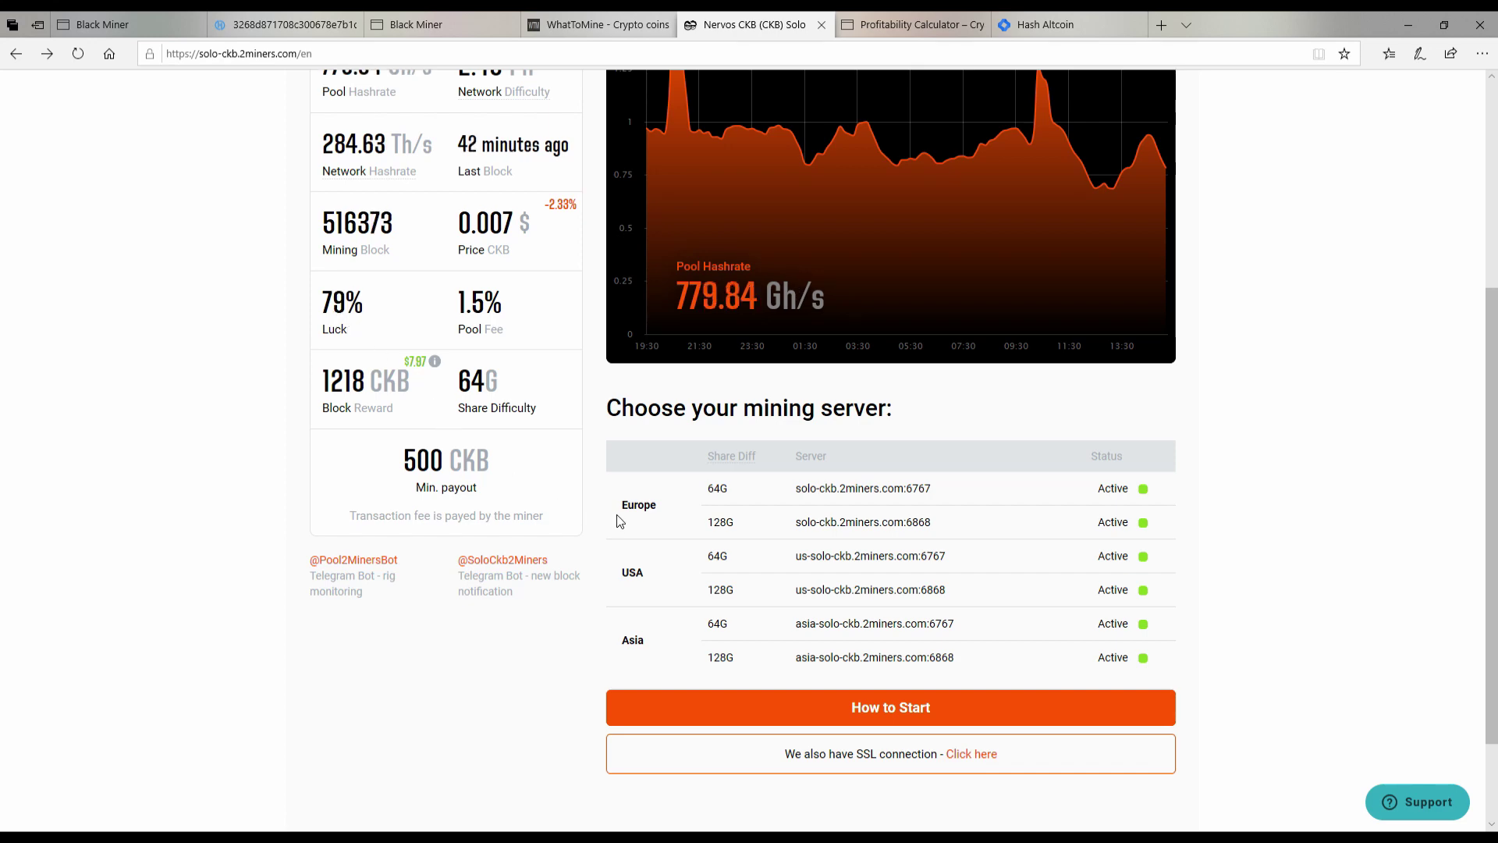
scroll(617, 517, "up", 5)
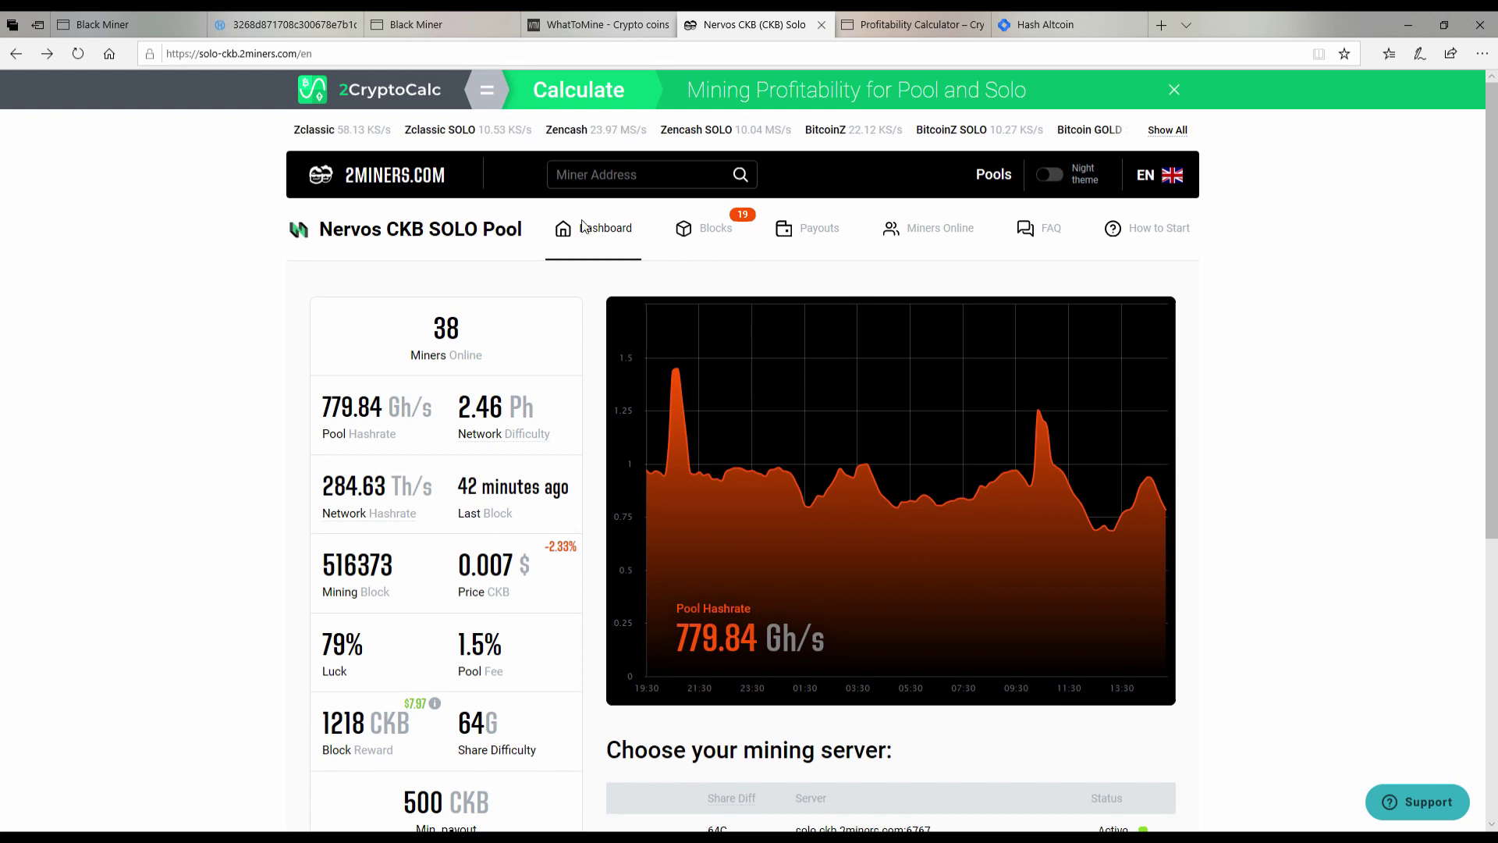
Step: Look up the saved wallet's miner statistics and view its reward history (14.72 Gh/s, 3 blocks)
left_click(624, 174)
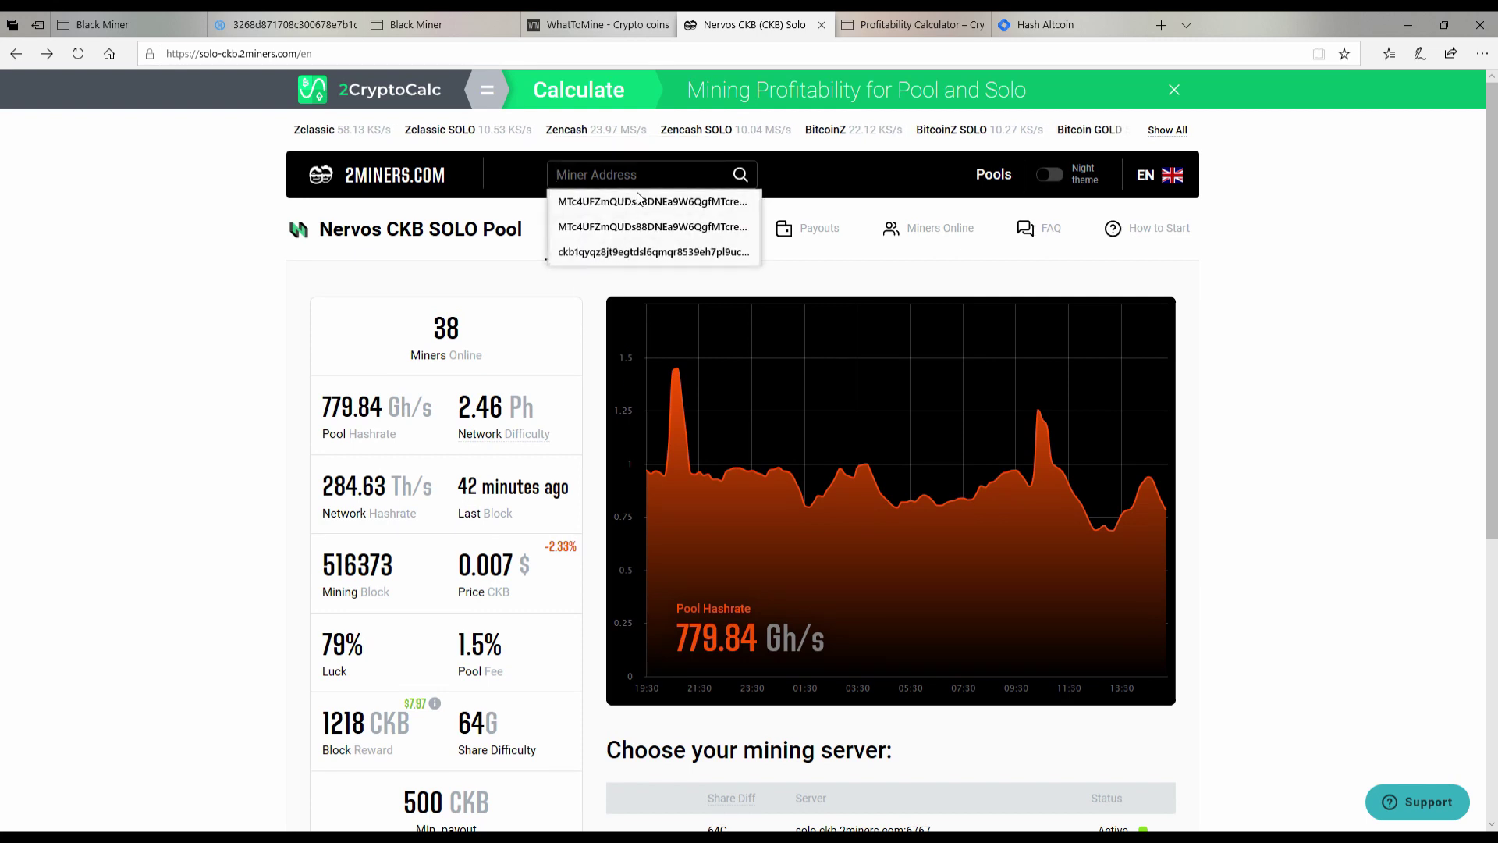
left_click(621, 249)
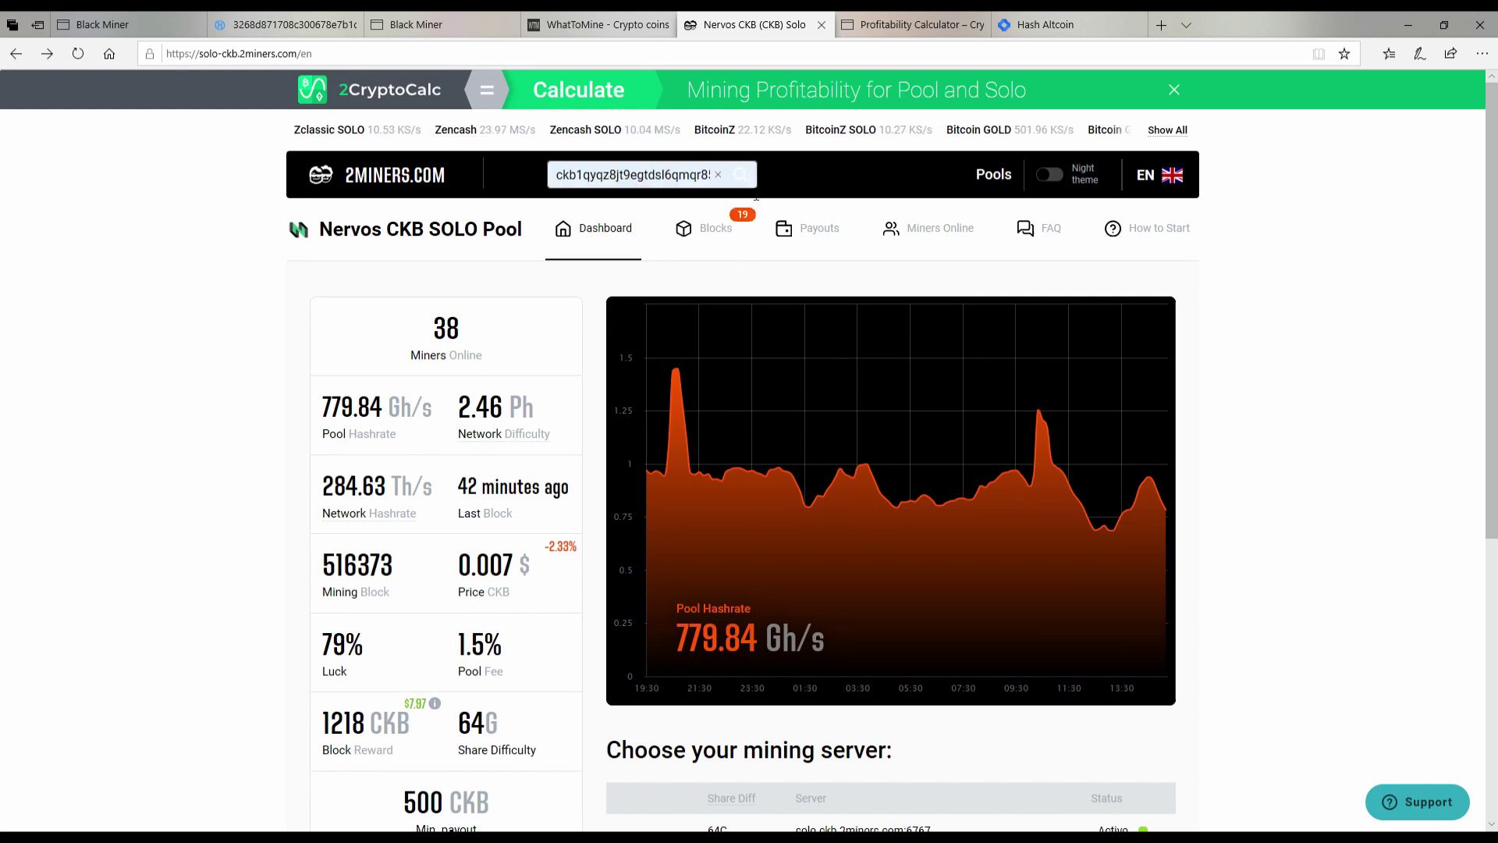
key("Return")
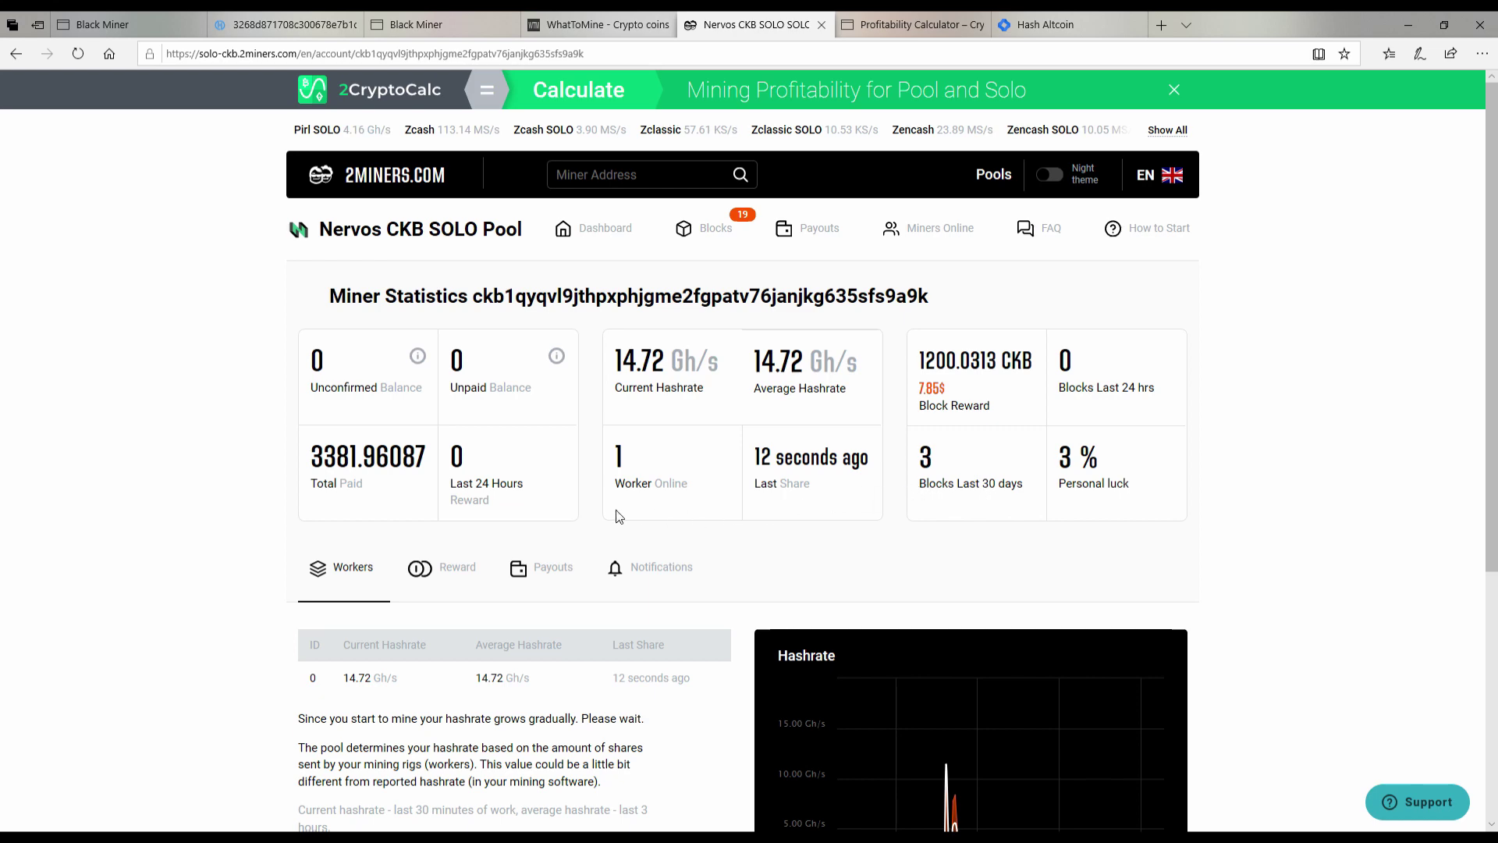
scroll(616, 515, "down", 2)
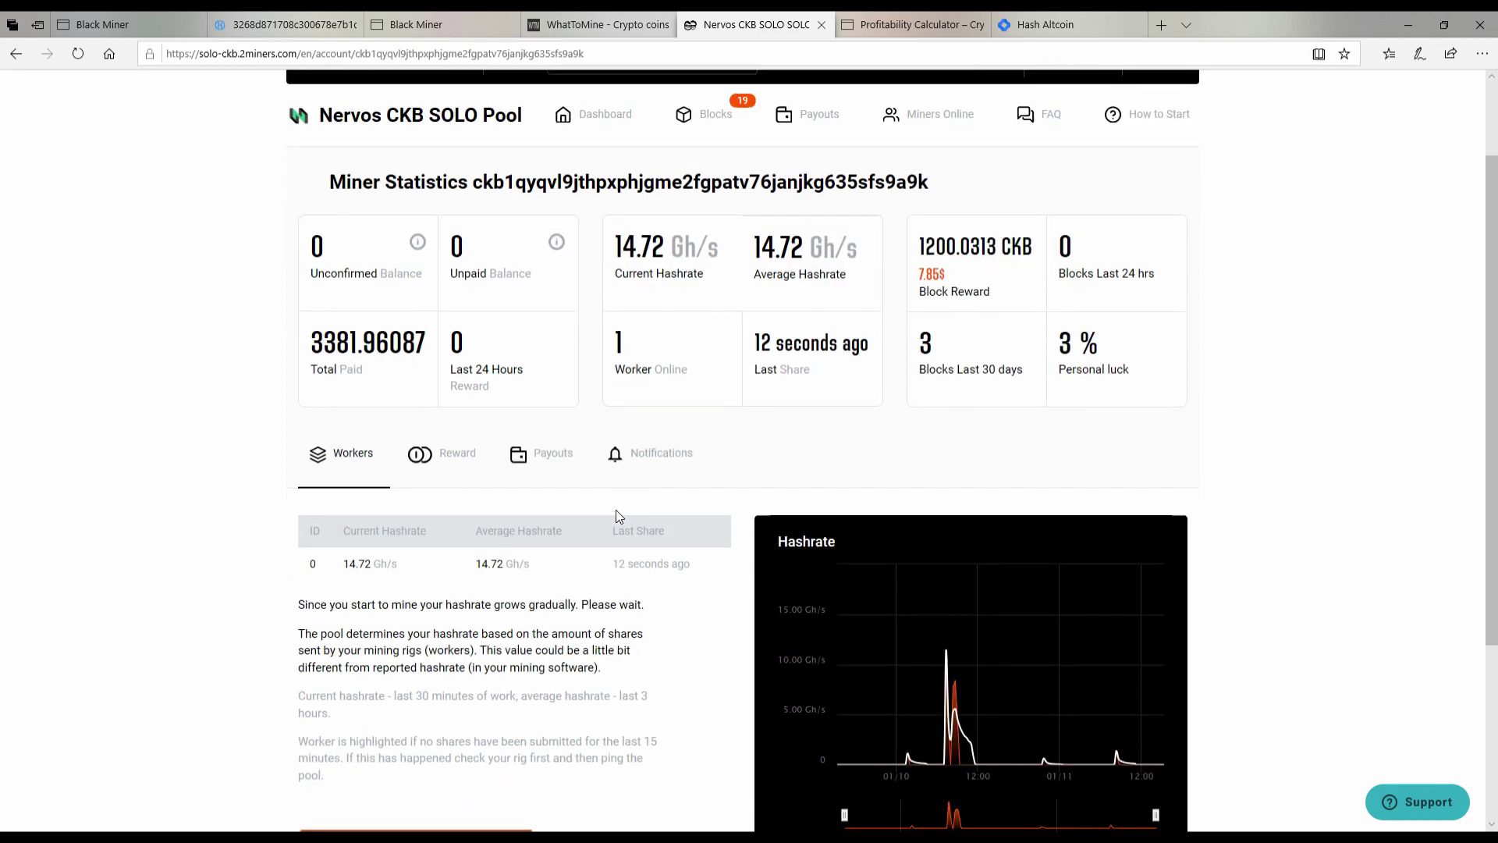
left_click(442, 452)
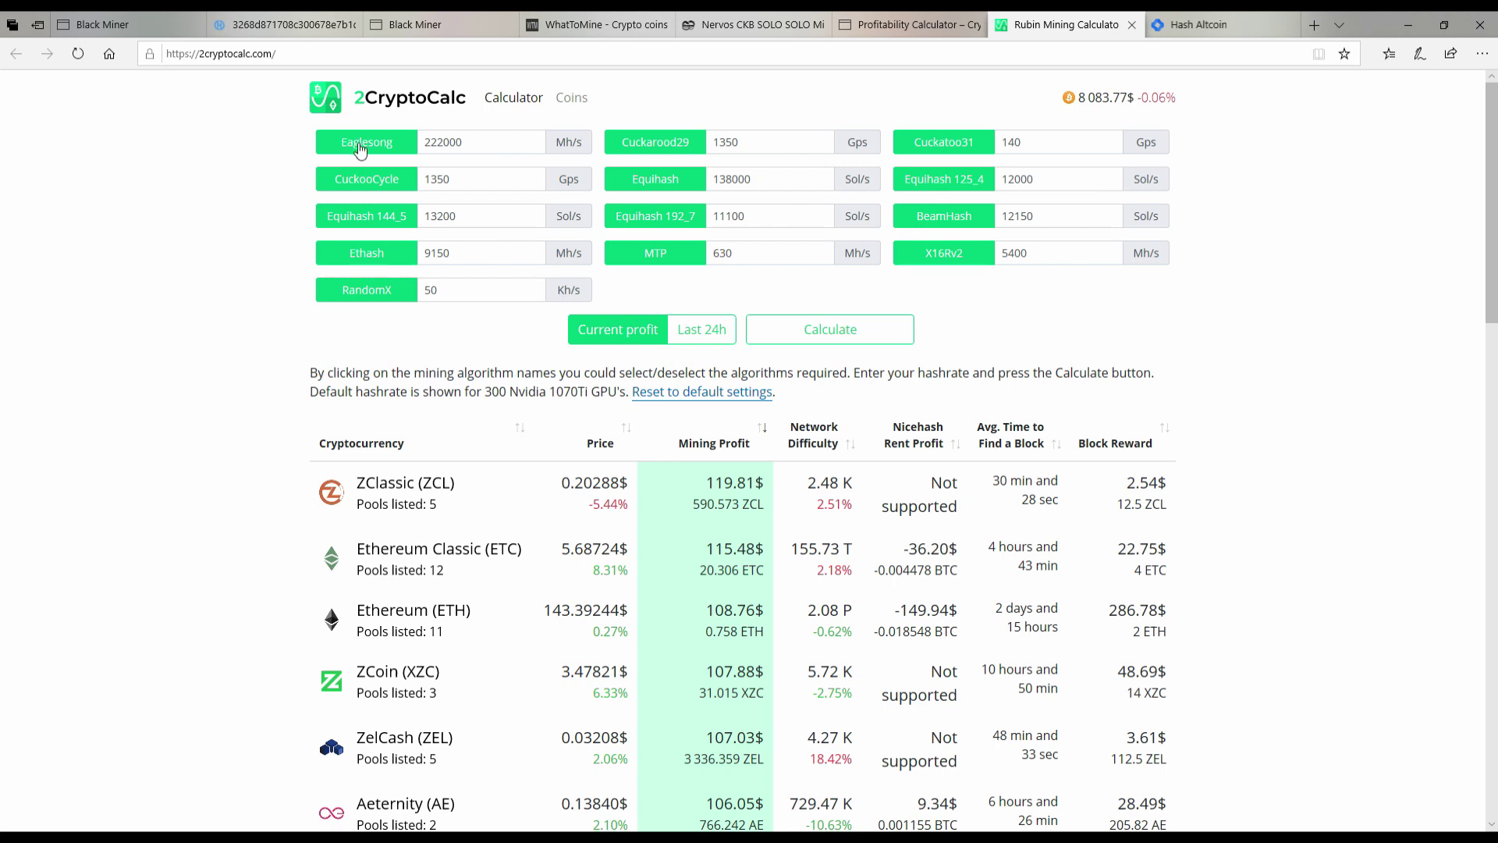
Step: Enter 22000 in the Eaglesong hashrate field, recalculate, and find Nervos (CKB) at 6.16$ profit
double_click(499, 148)
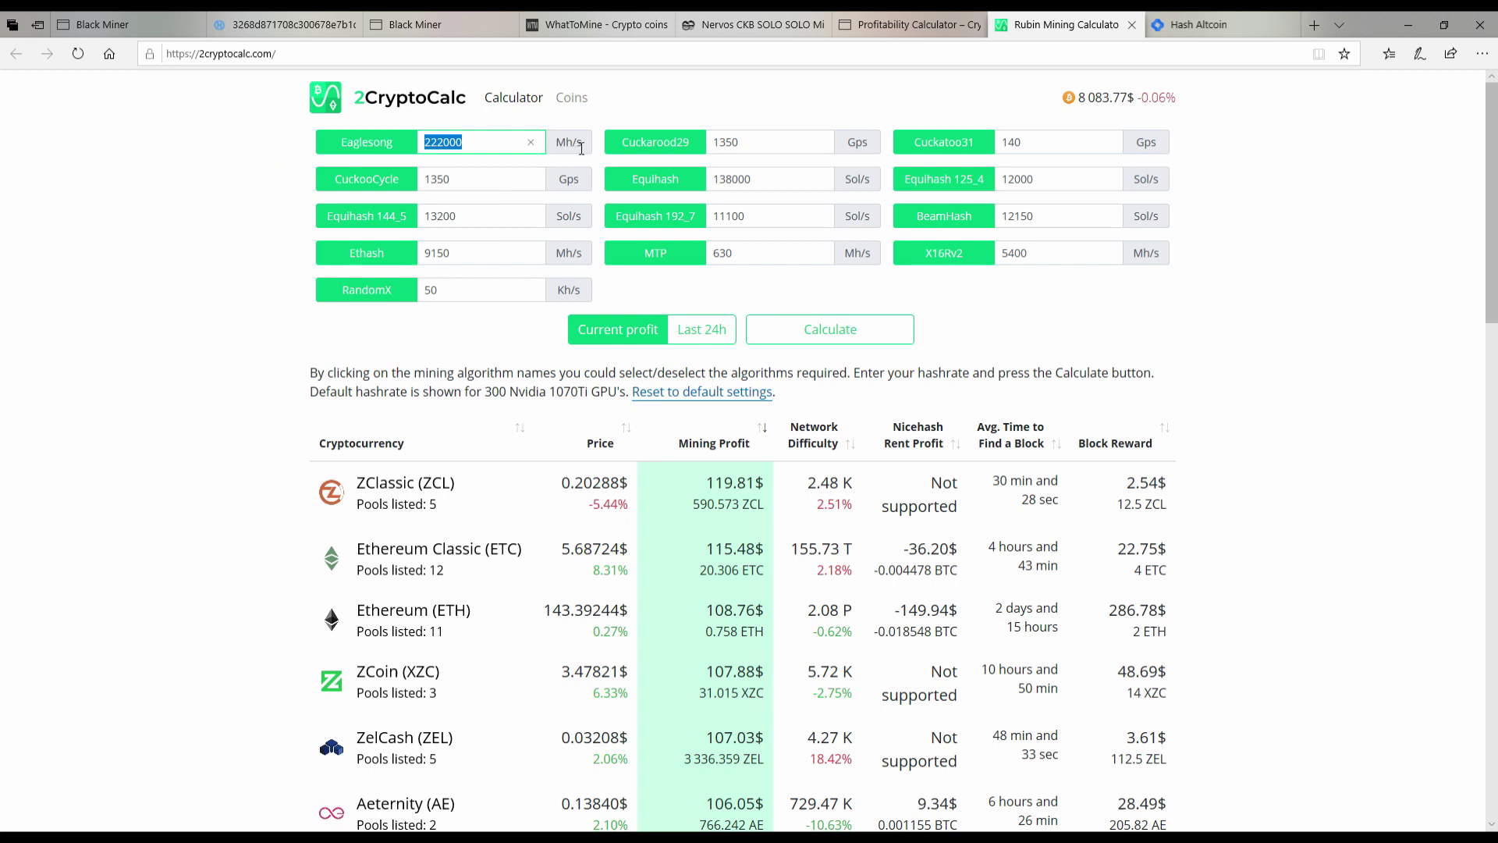
left_click_drag(477, 146, 425, 152)
type("22000")
left_click(829, 337)
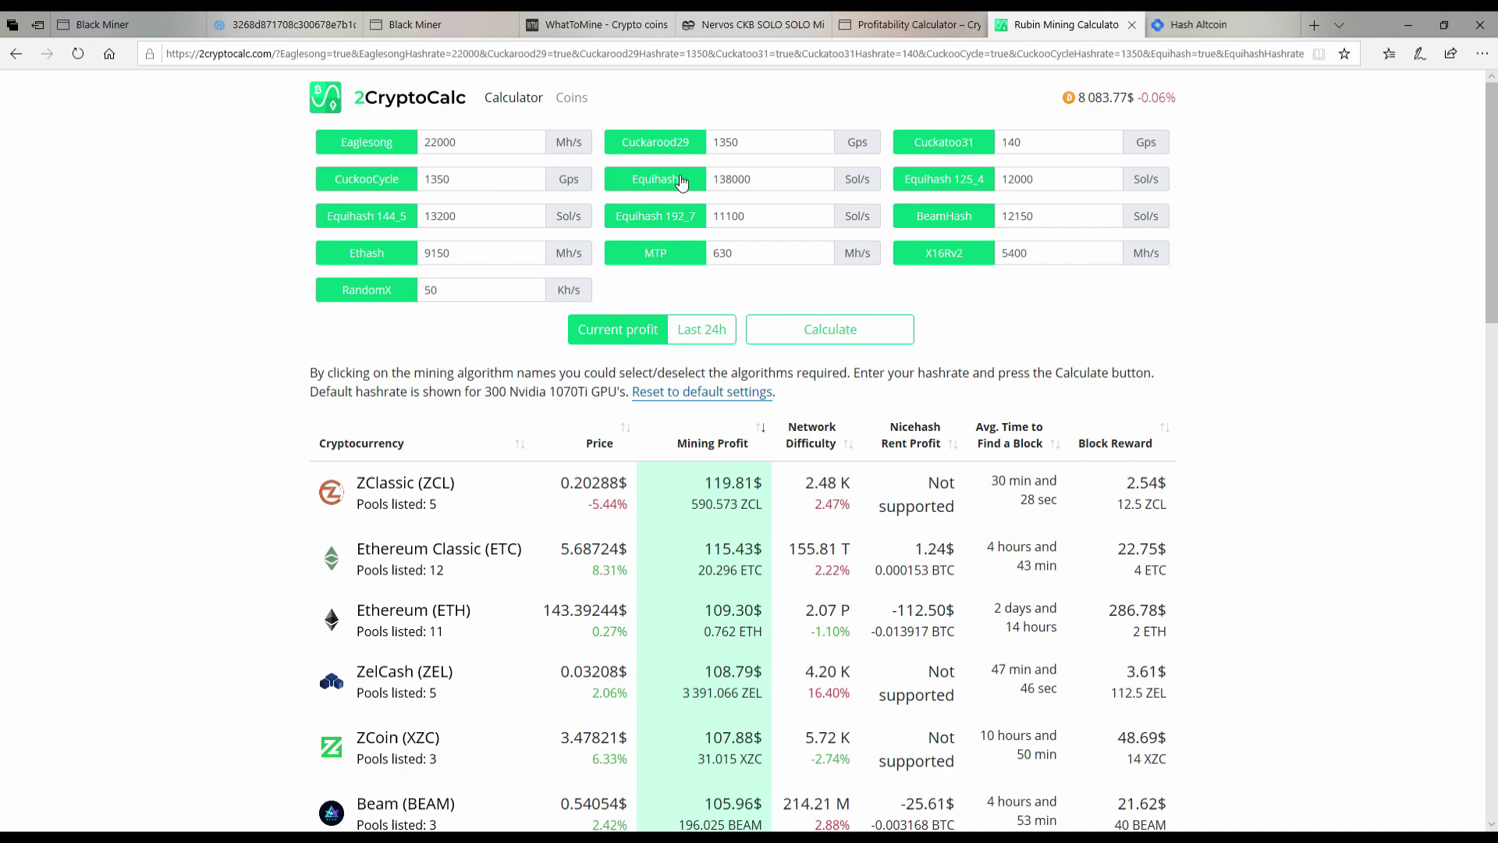
scroll(765, 362, "down", 7)
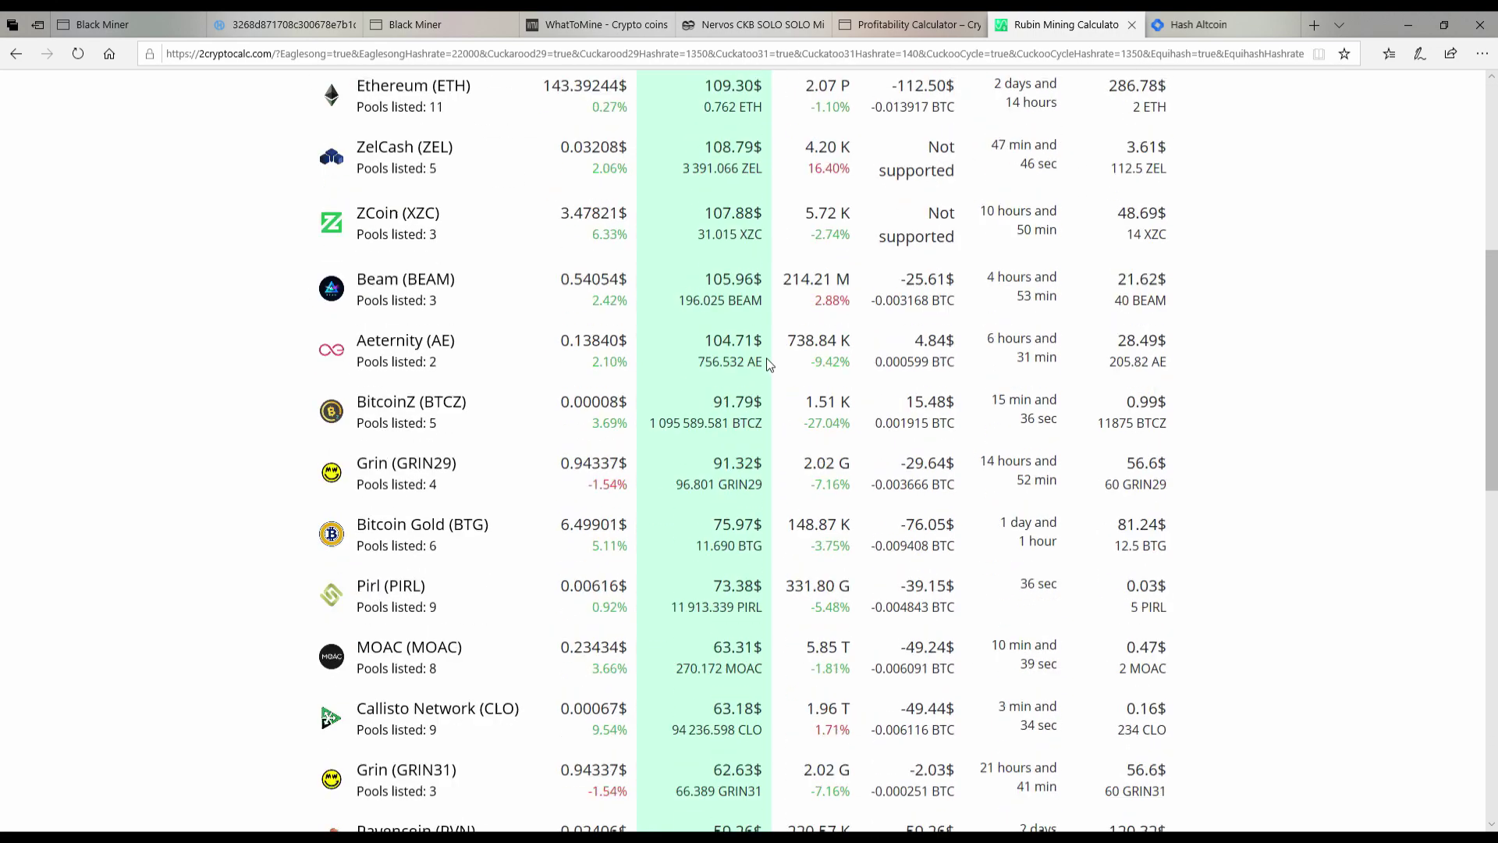
scroll(764, 361, "down", 10)
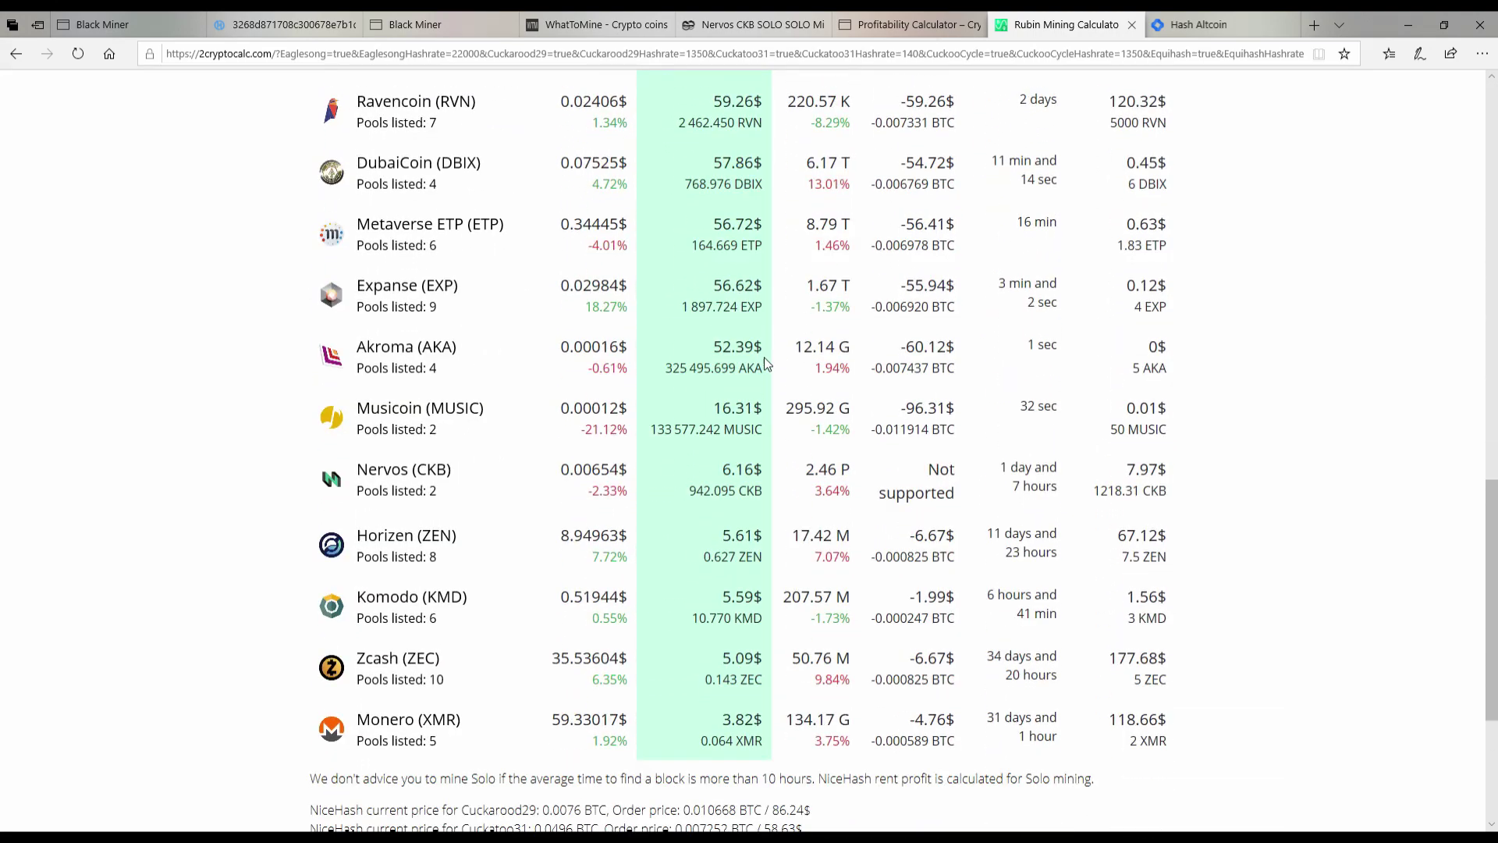
scroll(765, 357, "up", 1)
Step: Set Shipped F1 to 0 and Shipped F1+ to 1, recalculating to $3.87 daily CKB profit
left_click(890, 31)
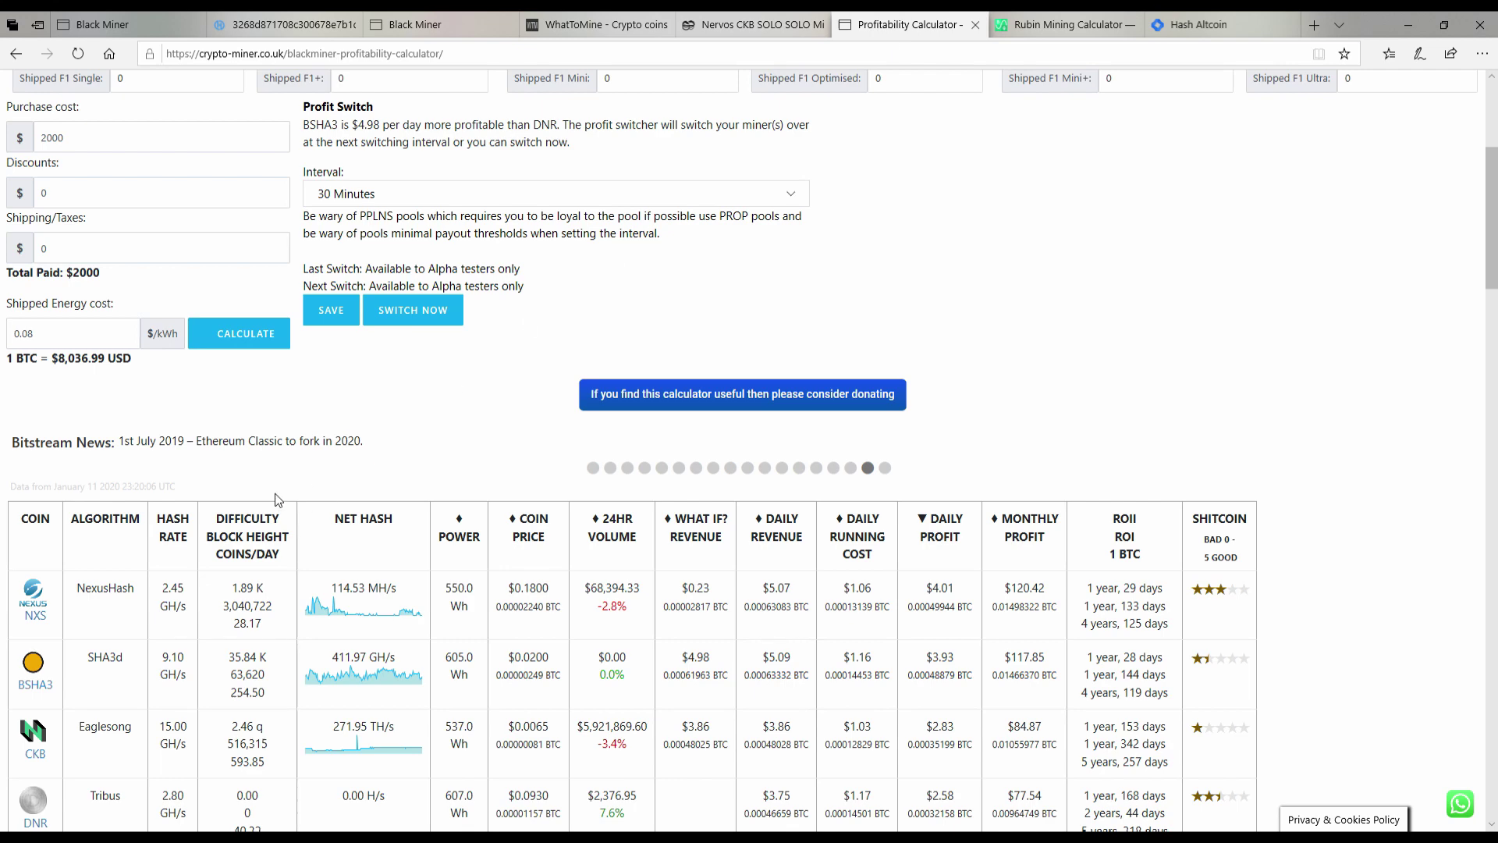
scroll(275, 493, "up", 4)
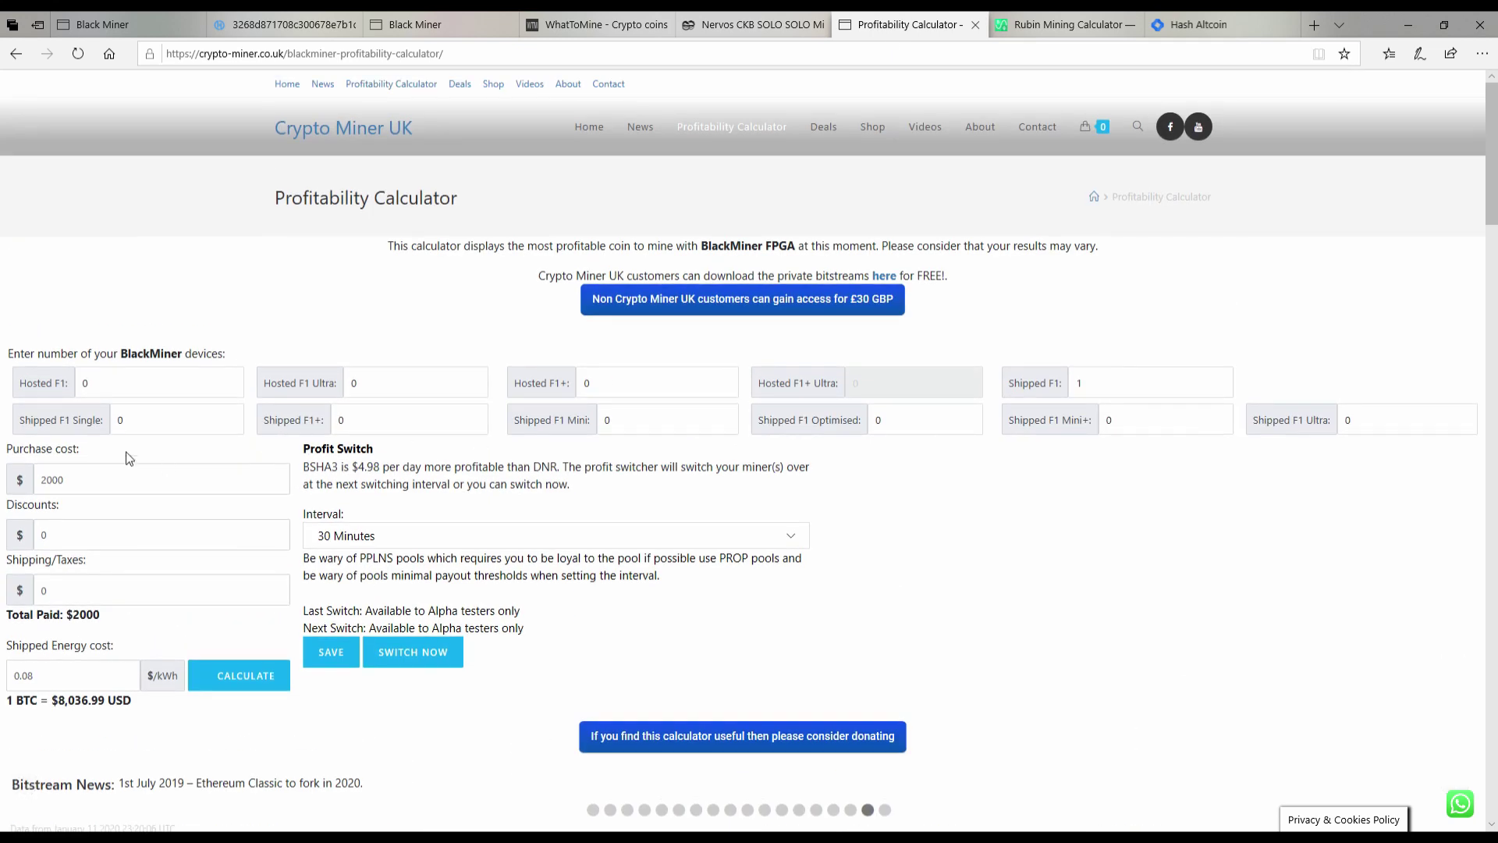
double_click(1100, 383)
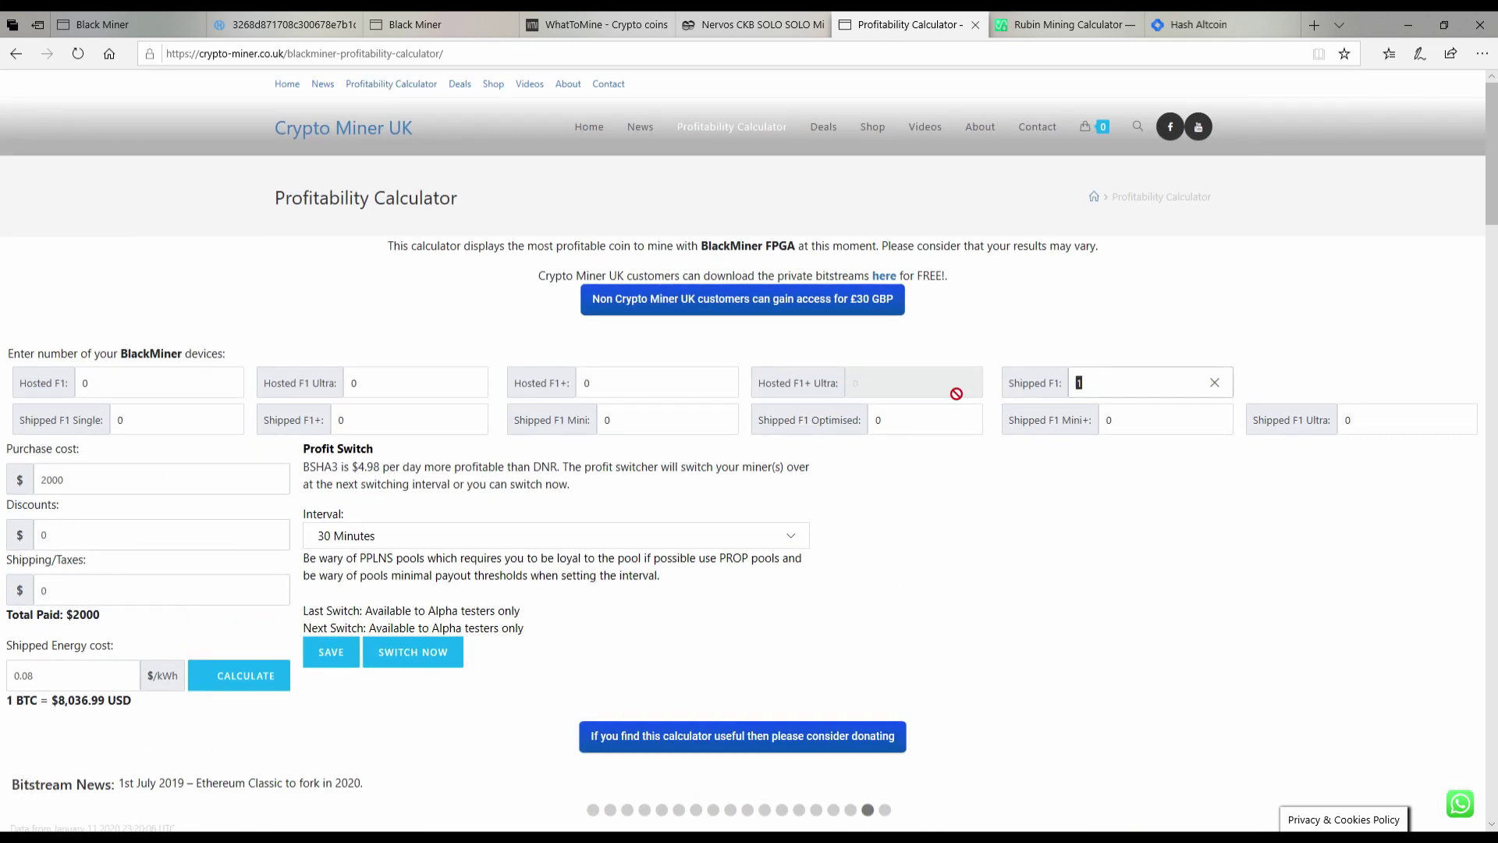
type("0")
left_click(363, 432)
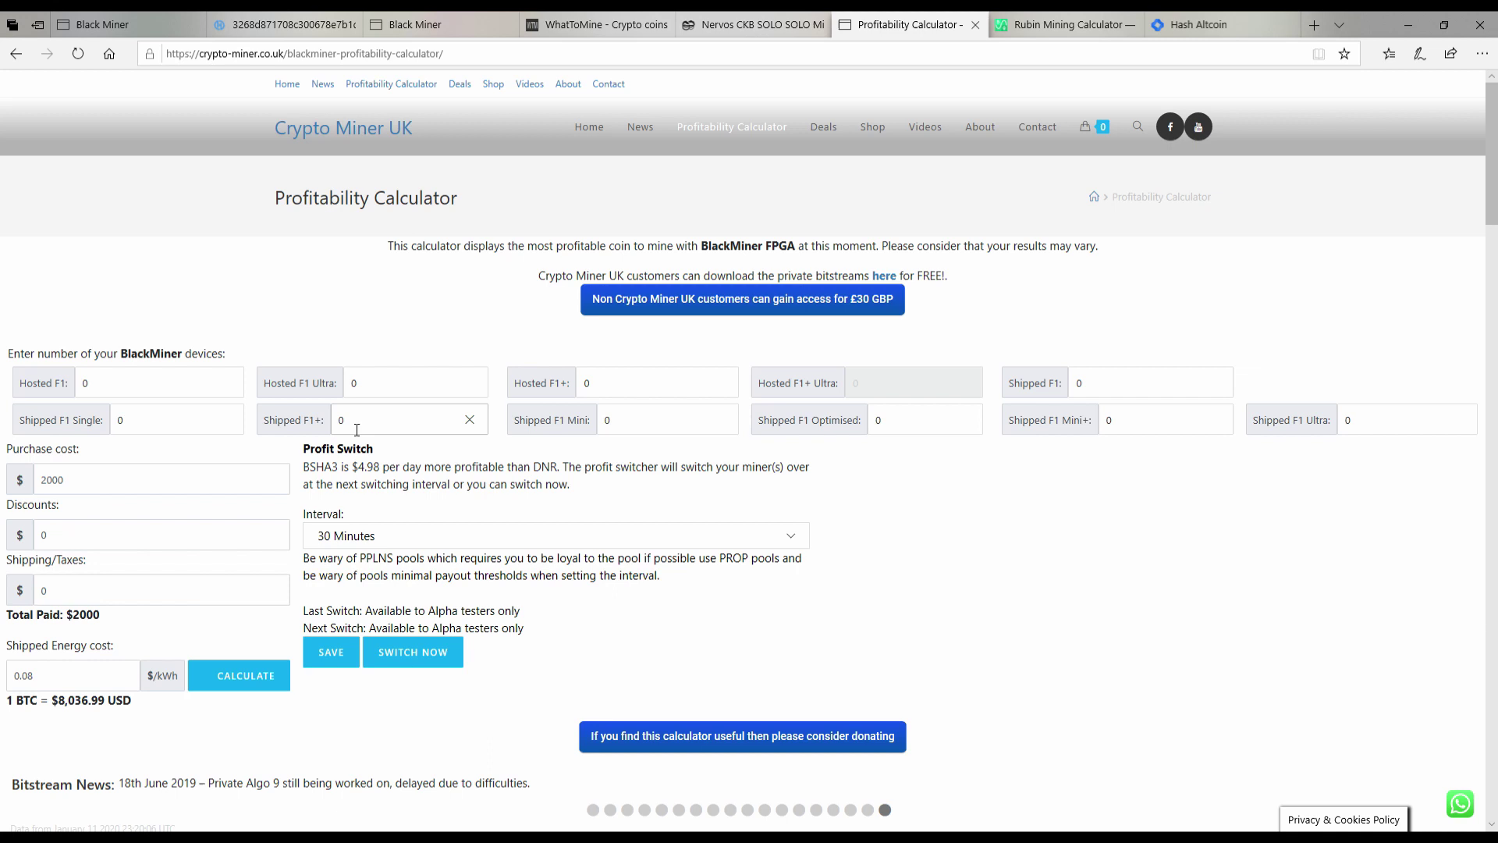
double_click(356, 430)
type("1")
left_click(250, 680)
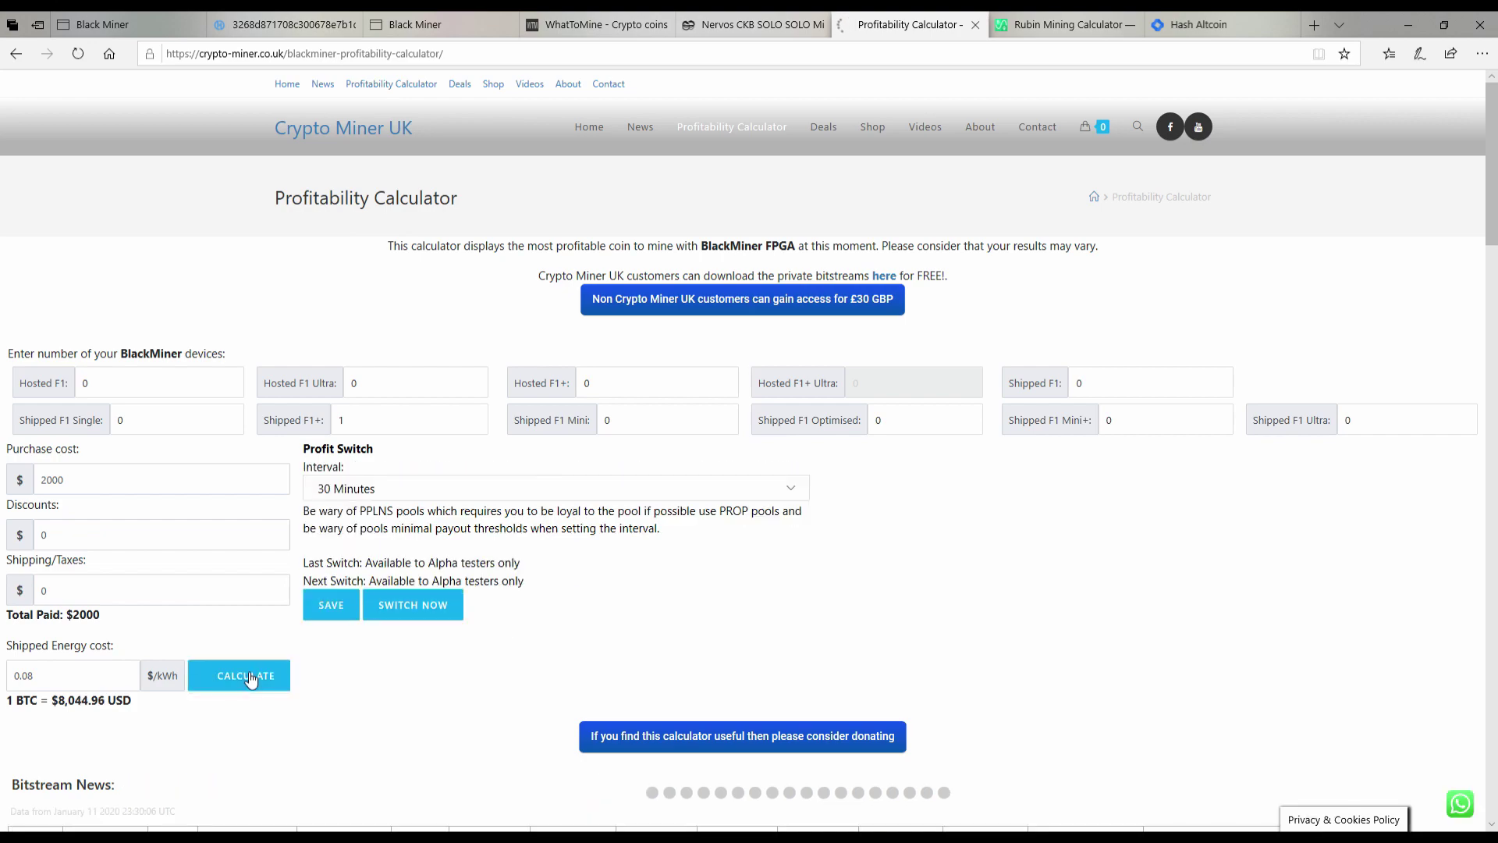
scroll(274, 595, "down", 9)
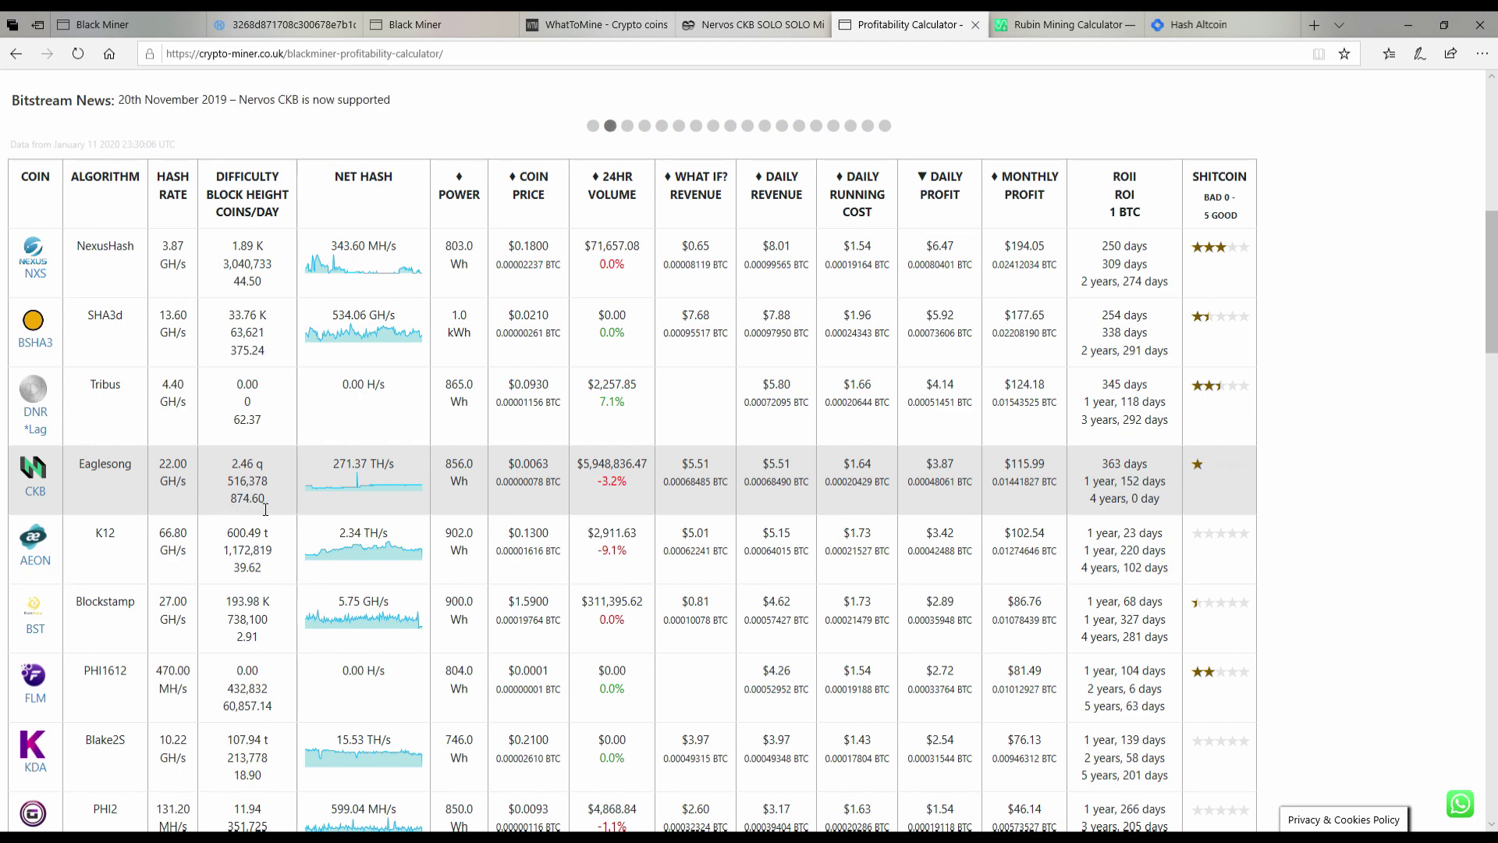
left_click(1003, 23)
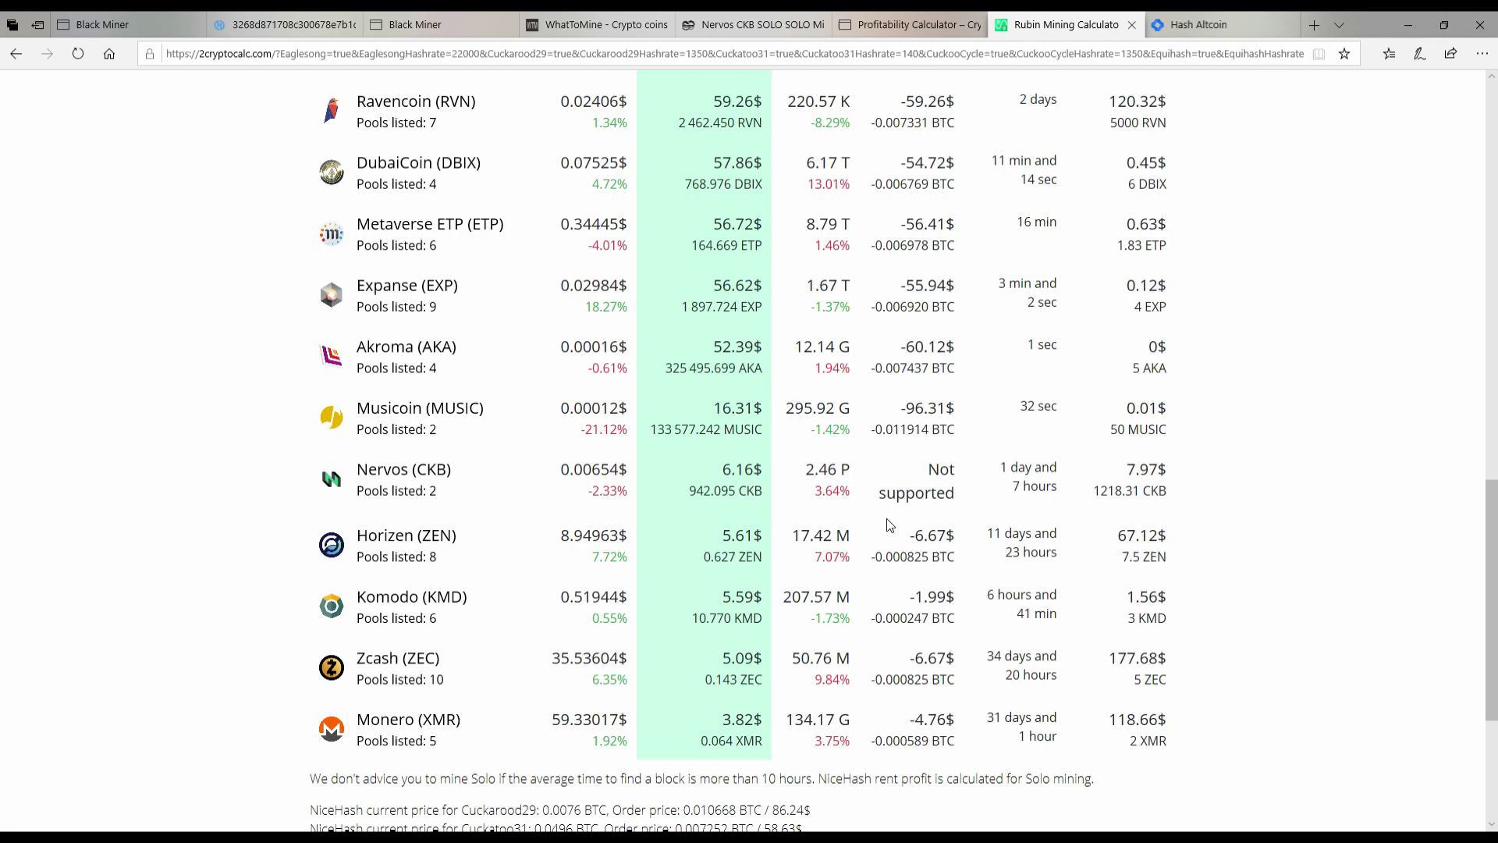
scroll(889, 525, "up", 10)
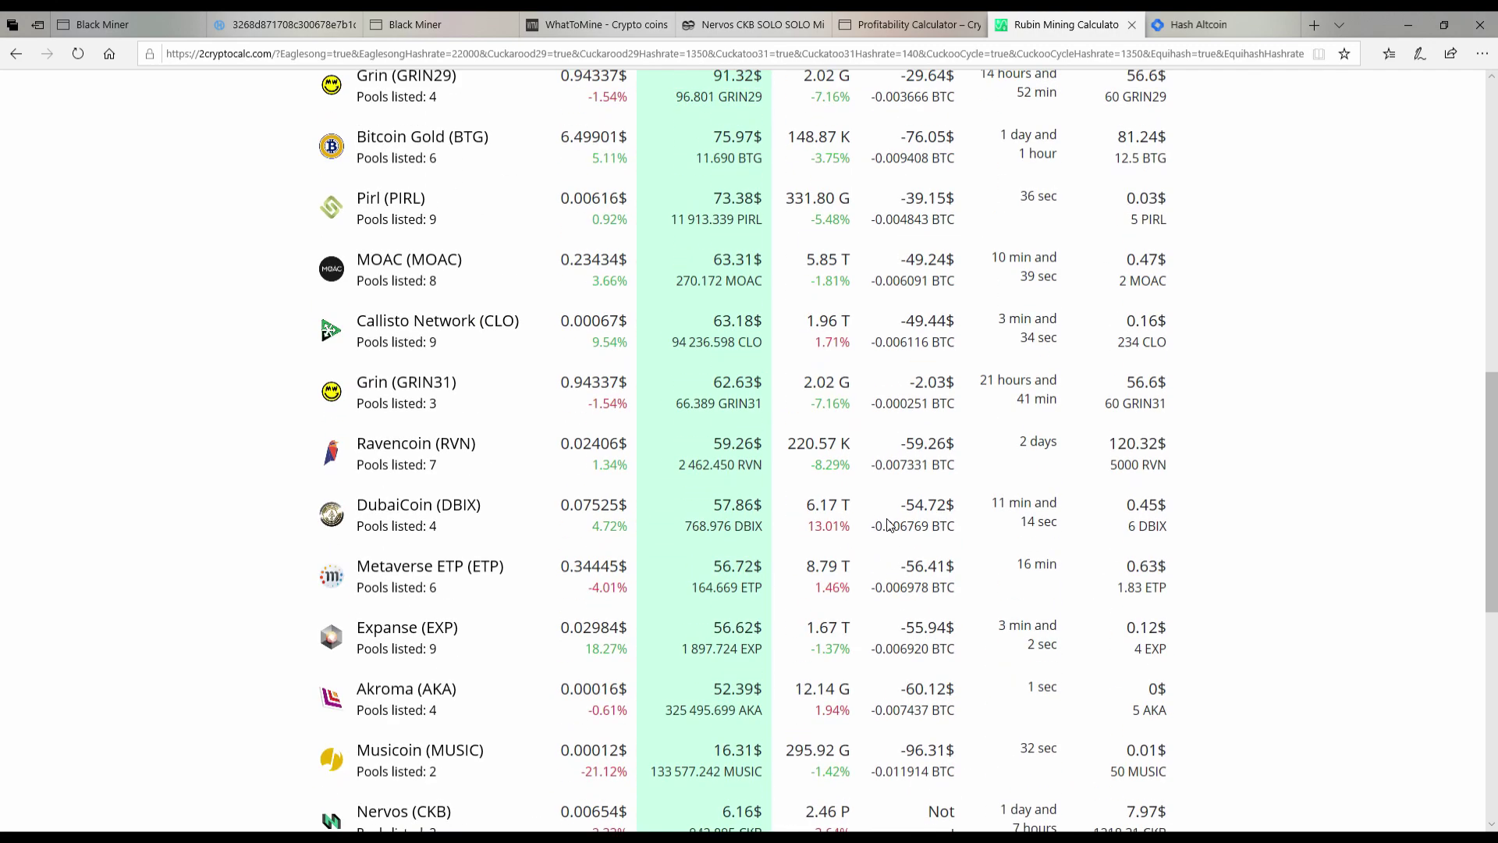
scroll(889, 525, "up", 4)
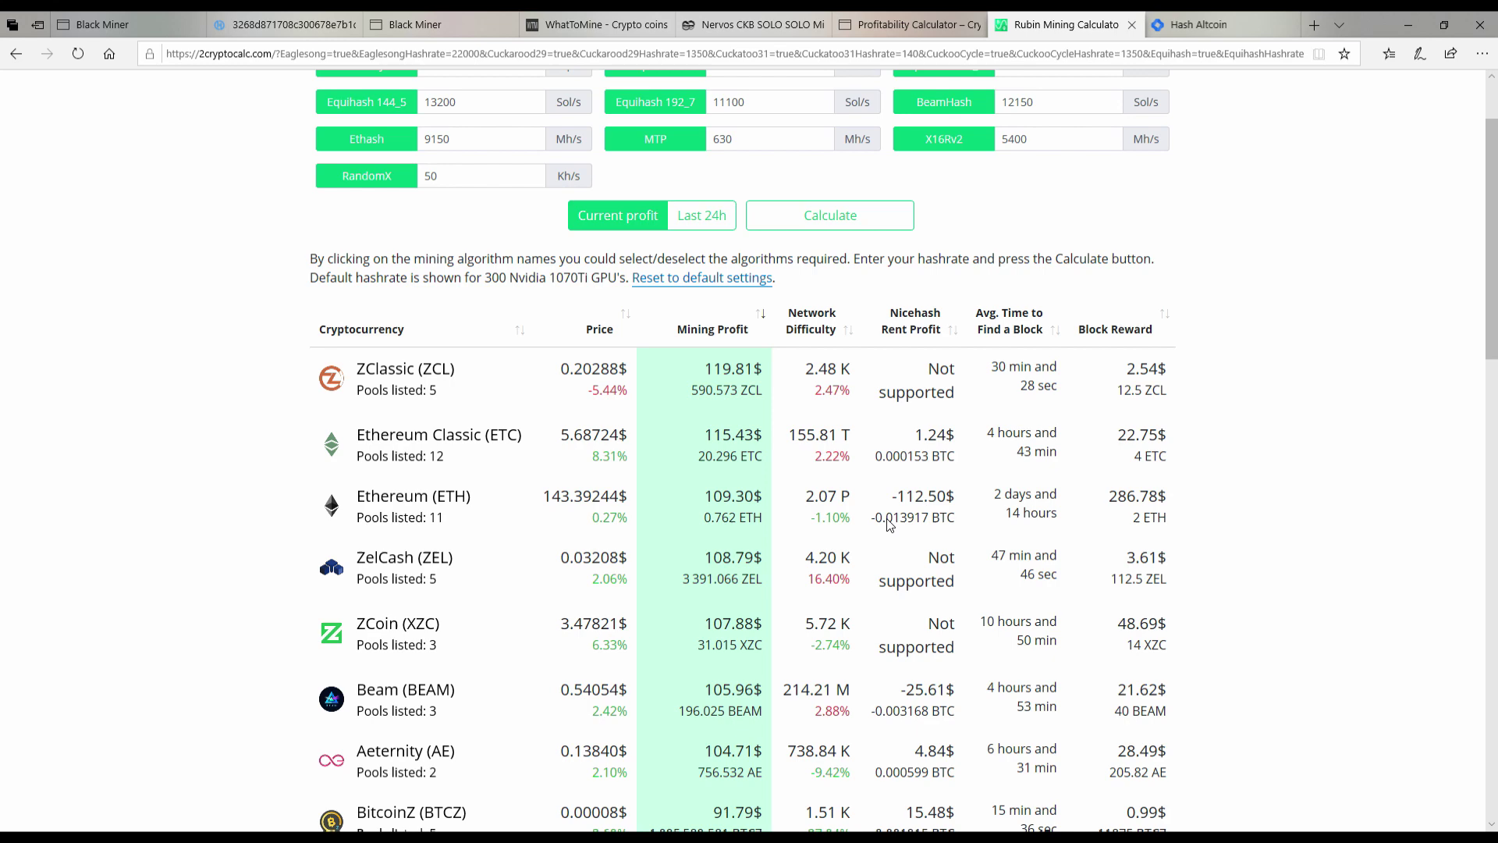
scroll(890, 525, "up", 2)
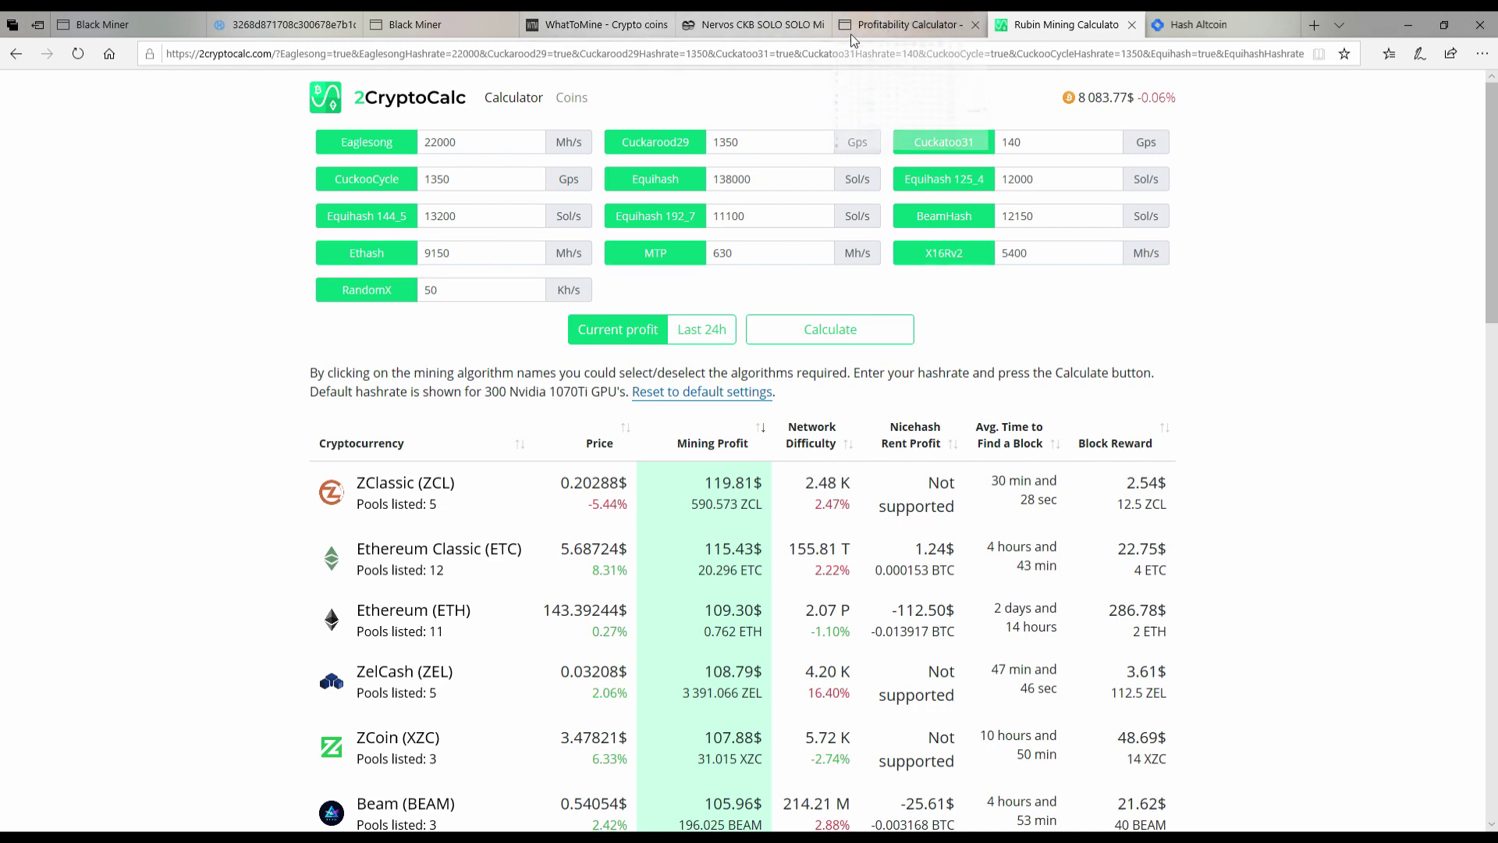
Step: Refresh the miner statistics: 20.71 Gh/s, 3 blocks in 30 days, 3381.96087 CKB paid
left_click(733, 31)
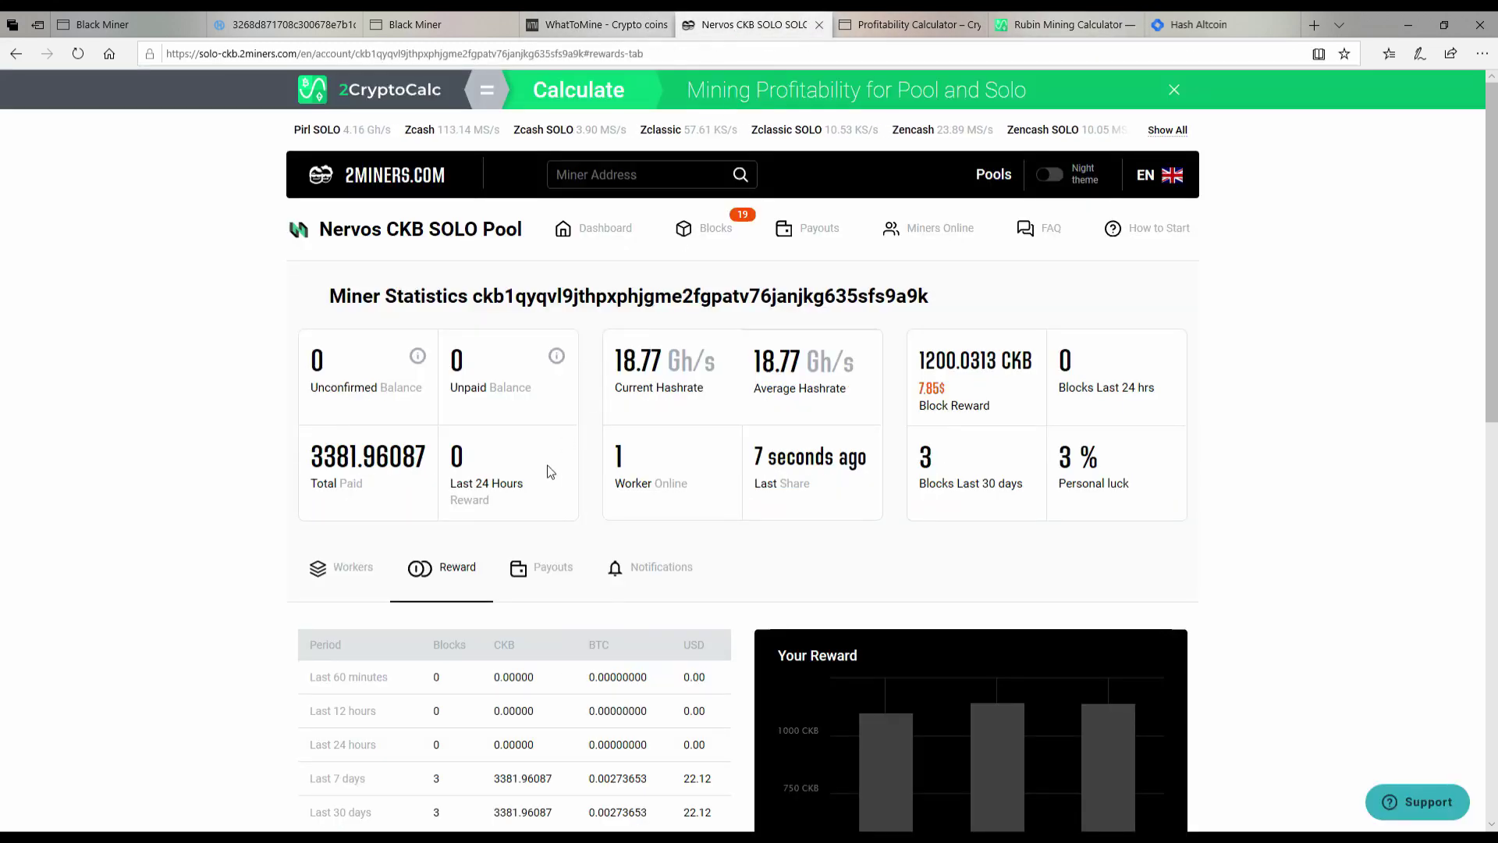
left_click(77, 53)
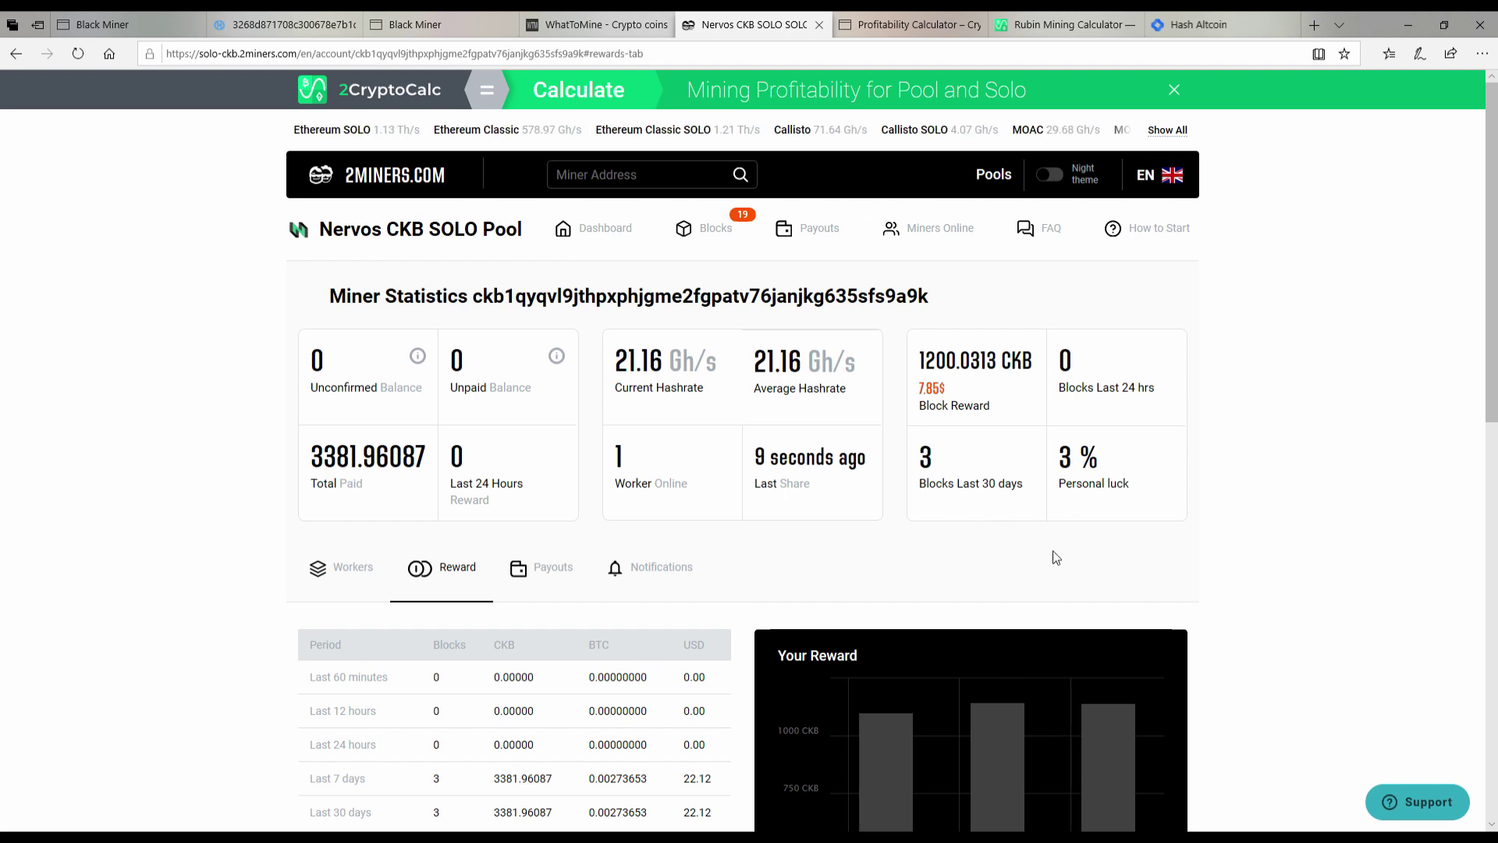
scroll(926, 547, "down", 2)
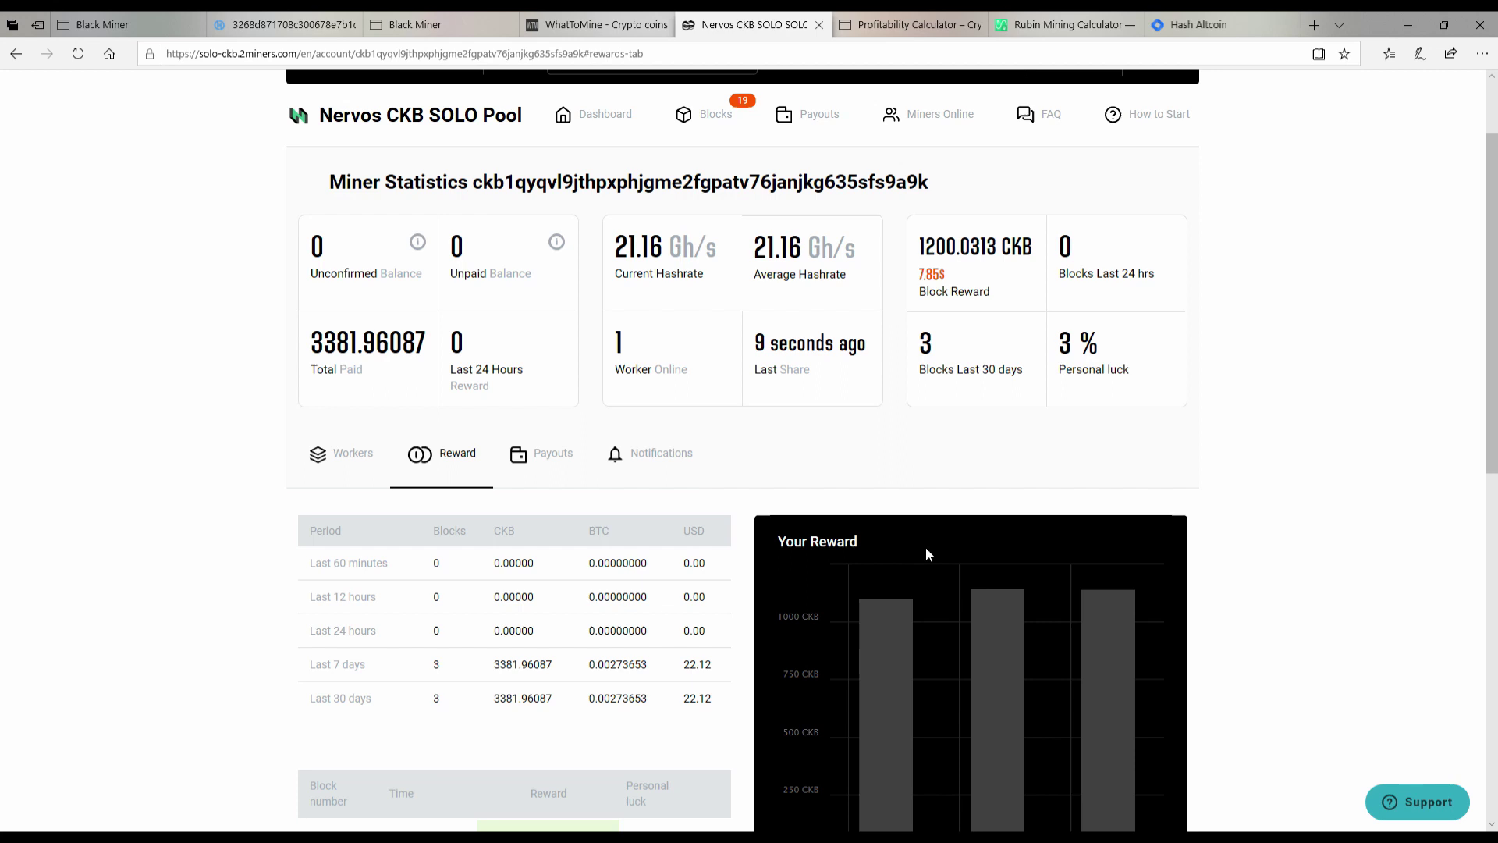
scroll(926, 546, "down", 6)
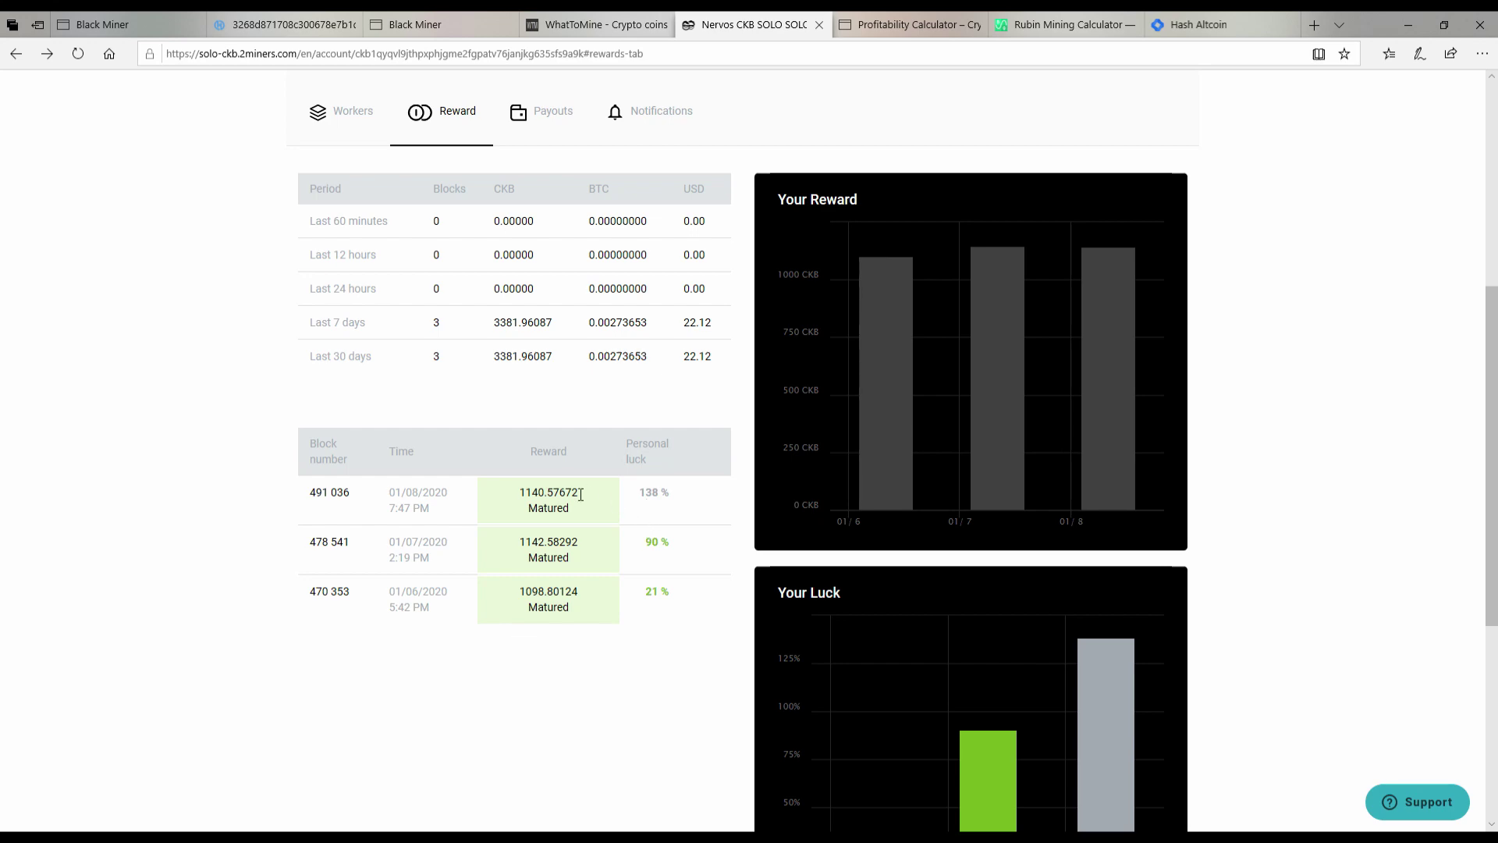
scroll(614, 567, "up", 6)
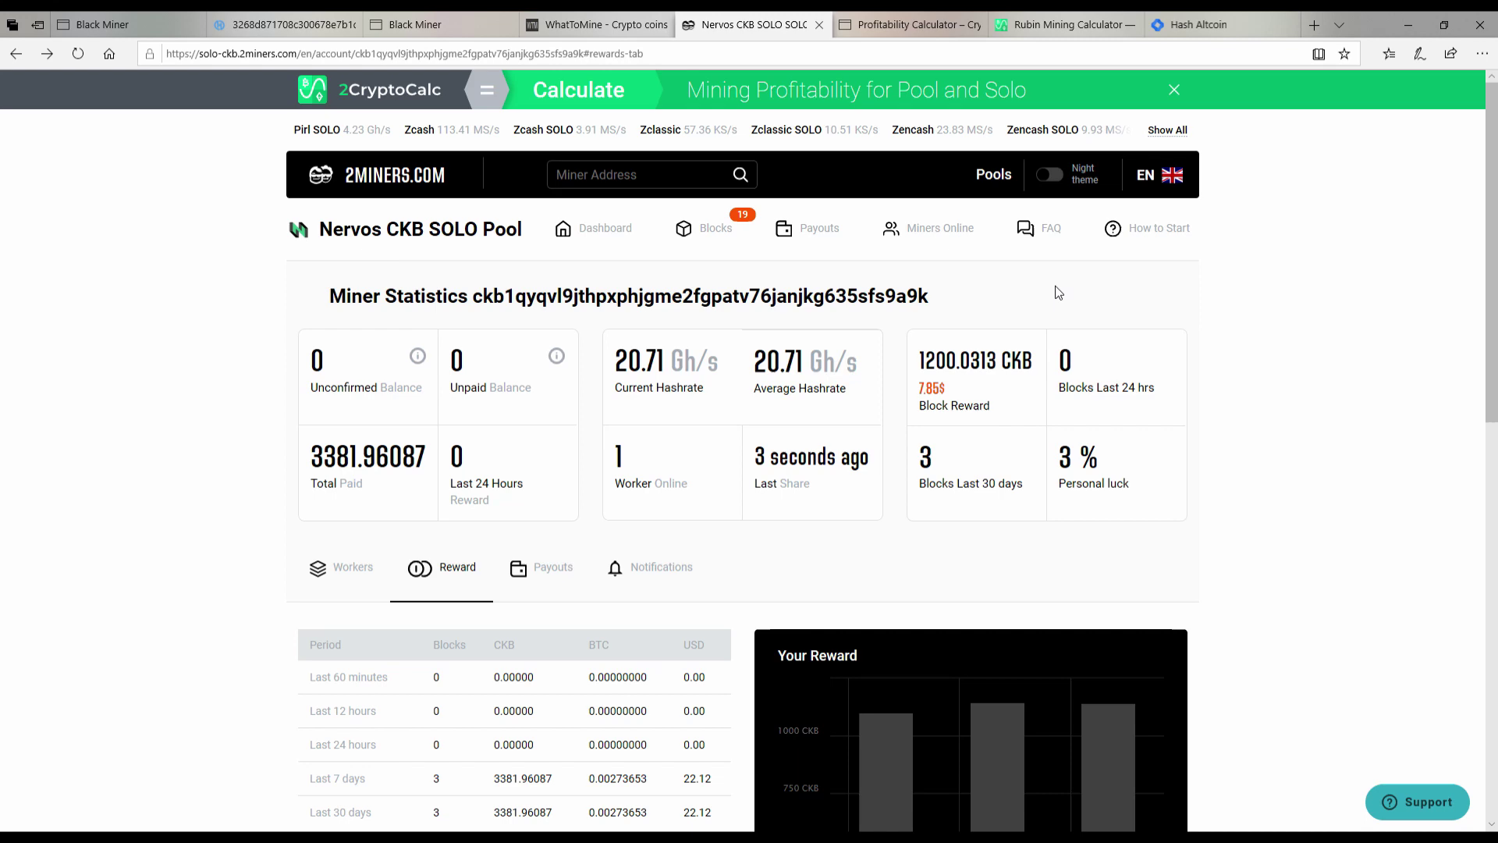
left_click(1043, 227)
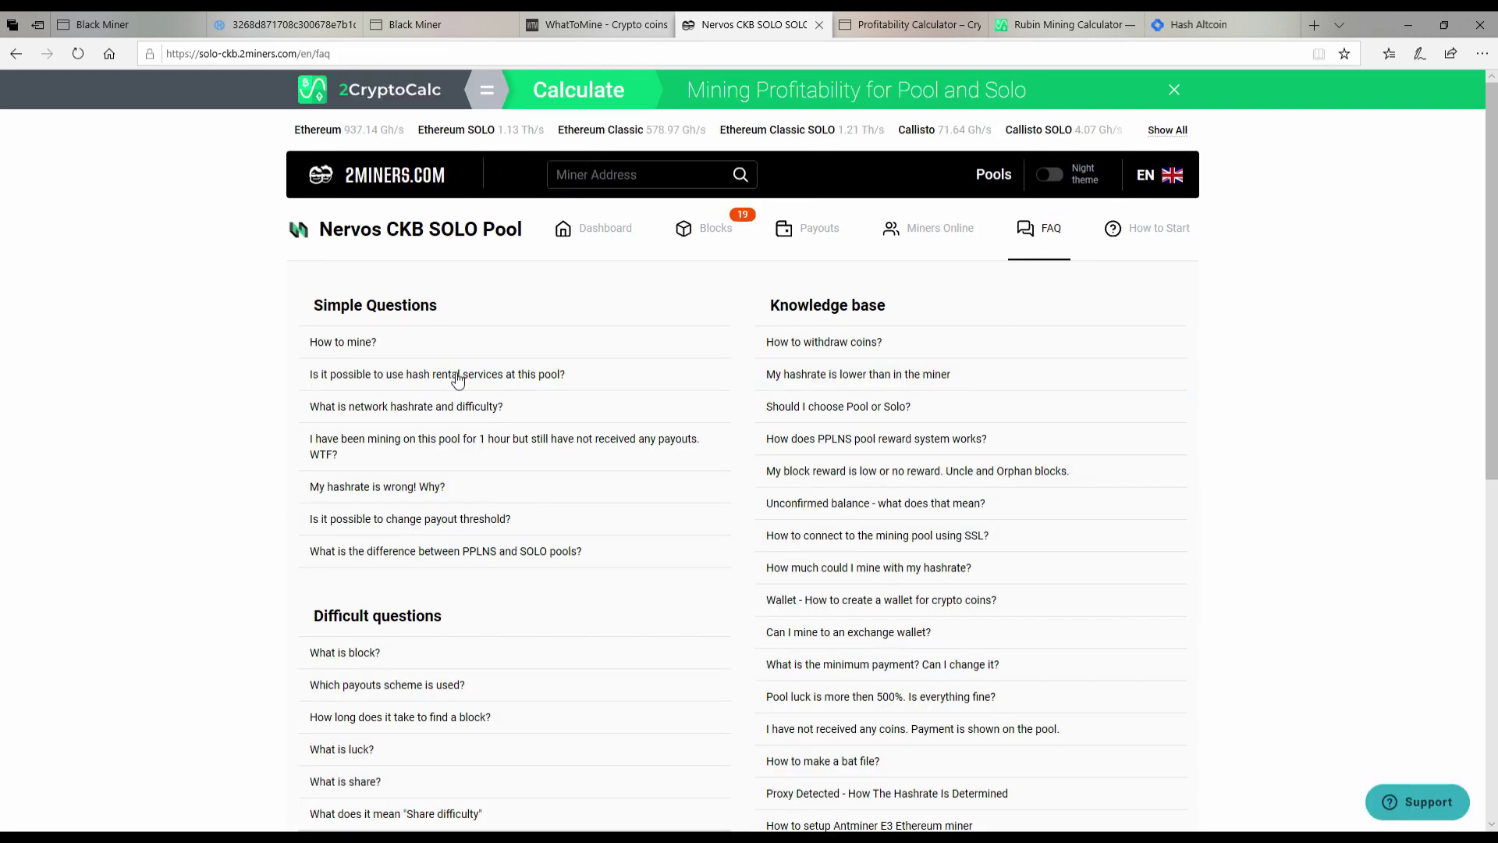
scroll(455, 377, "down", 4)
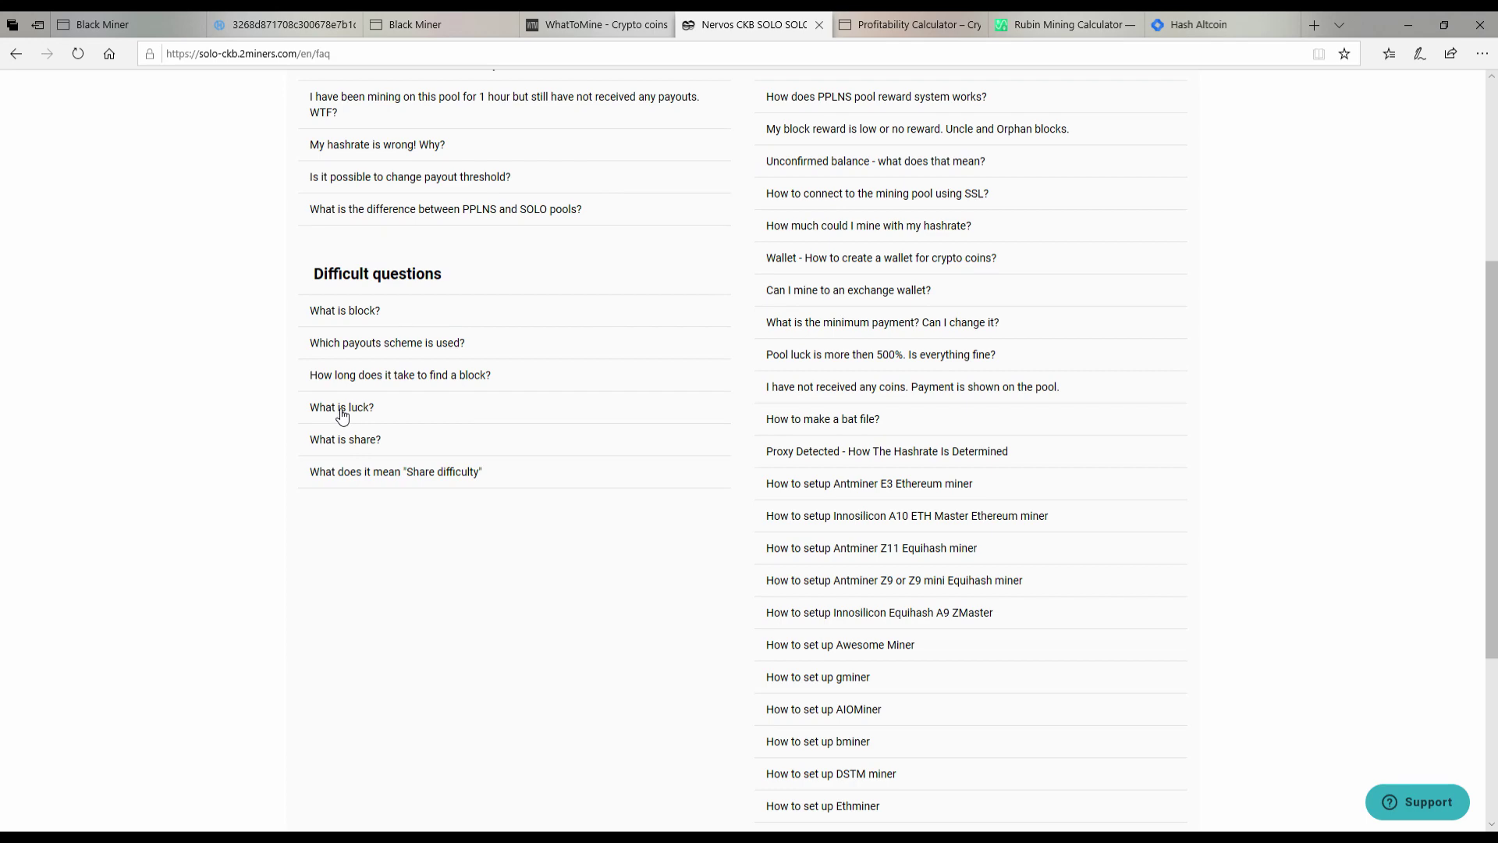
left_click(341, 412)
scroll(431, 455, "down", 1)
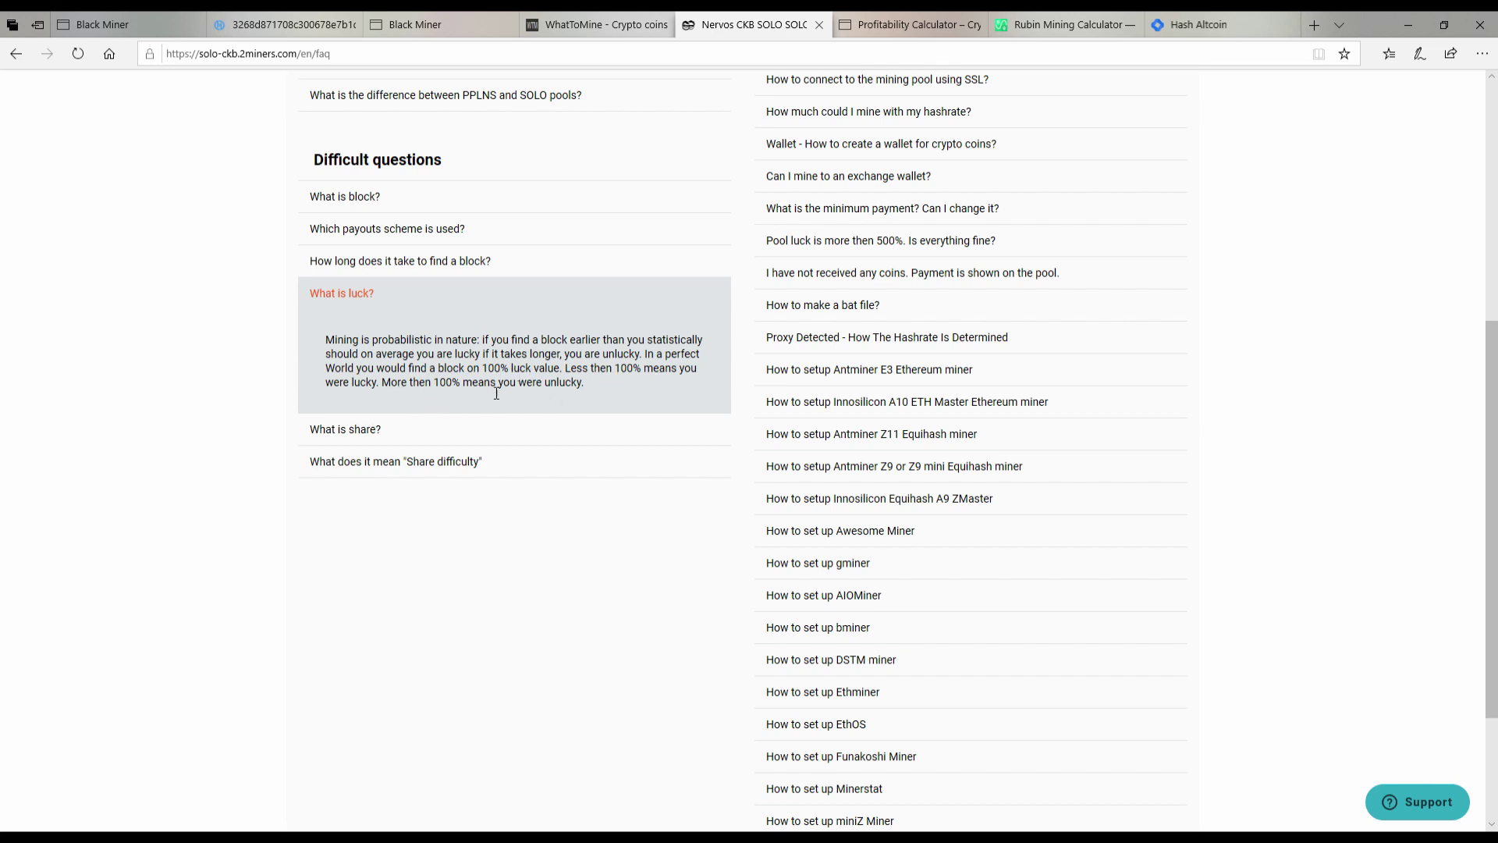
scroll(503, 391, "up", 3)
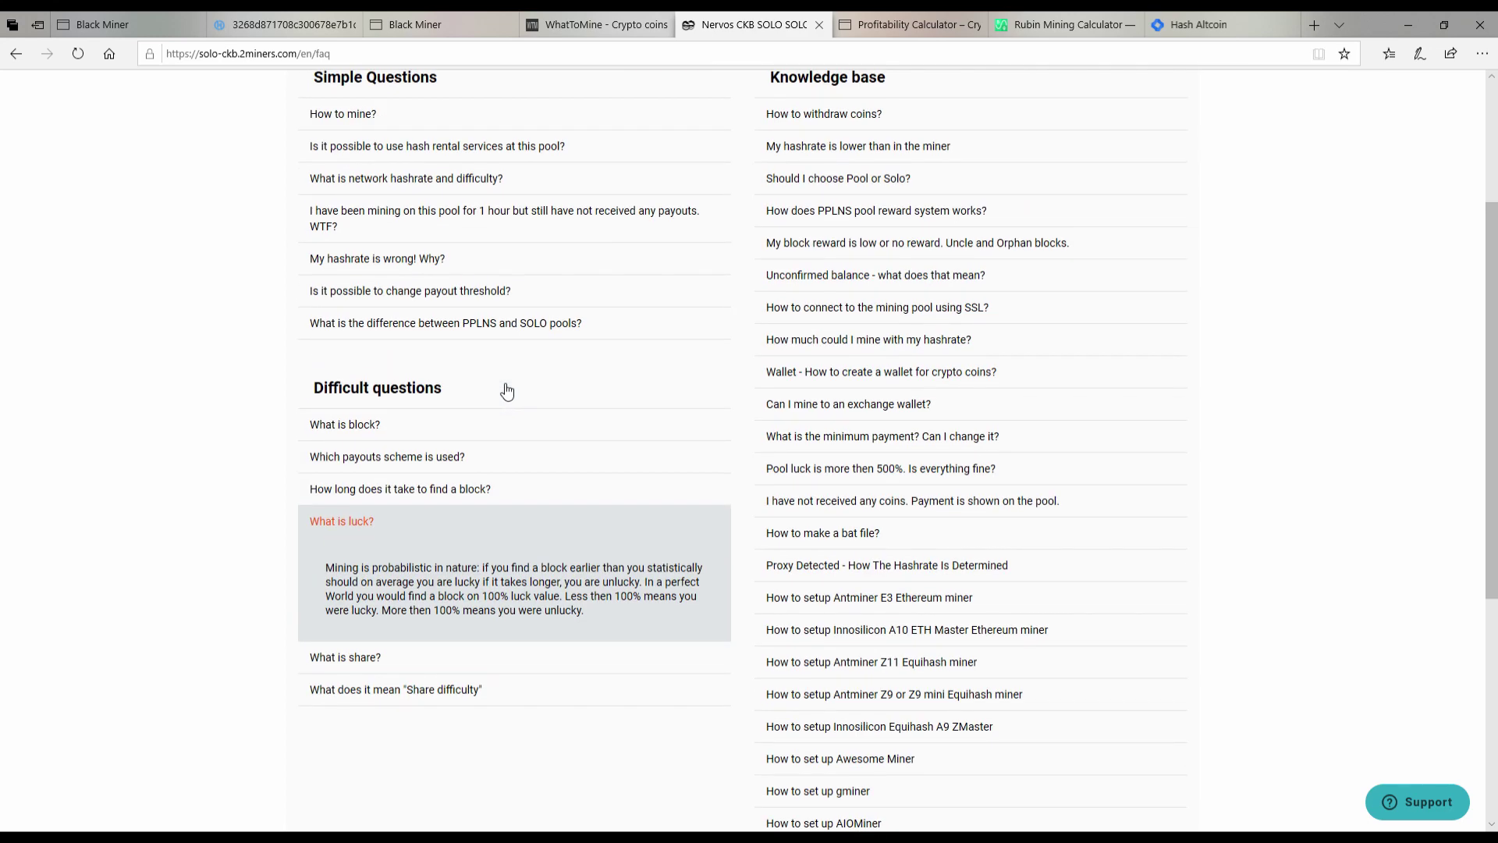
scroll(503, 390, "up", 3)
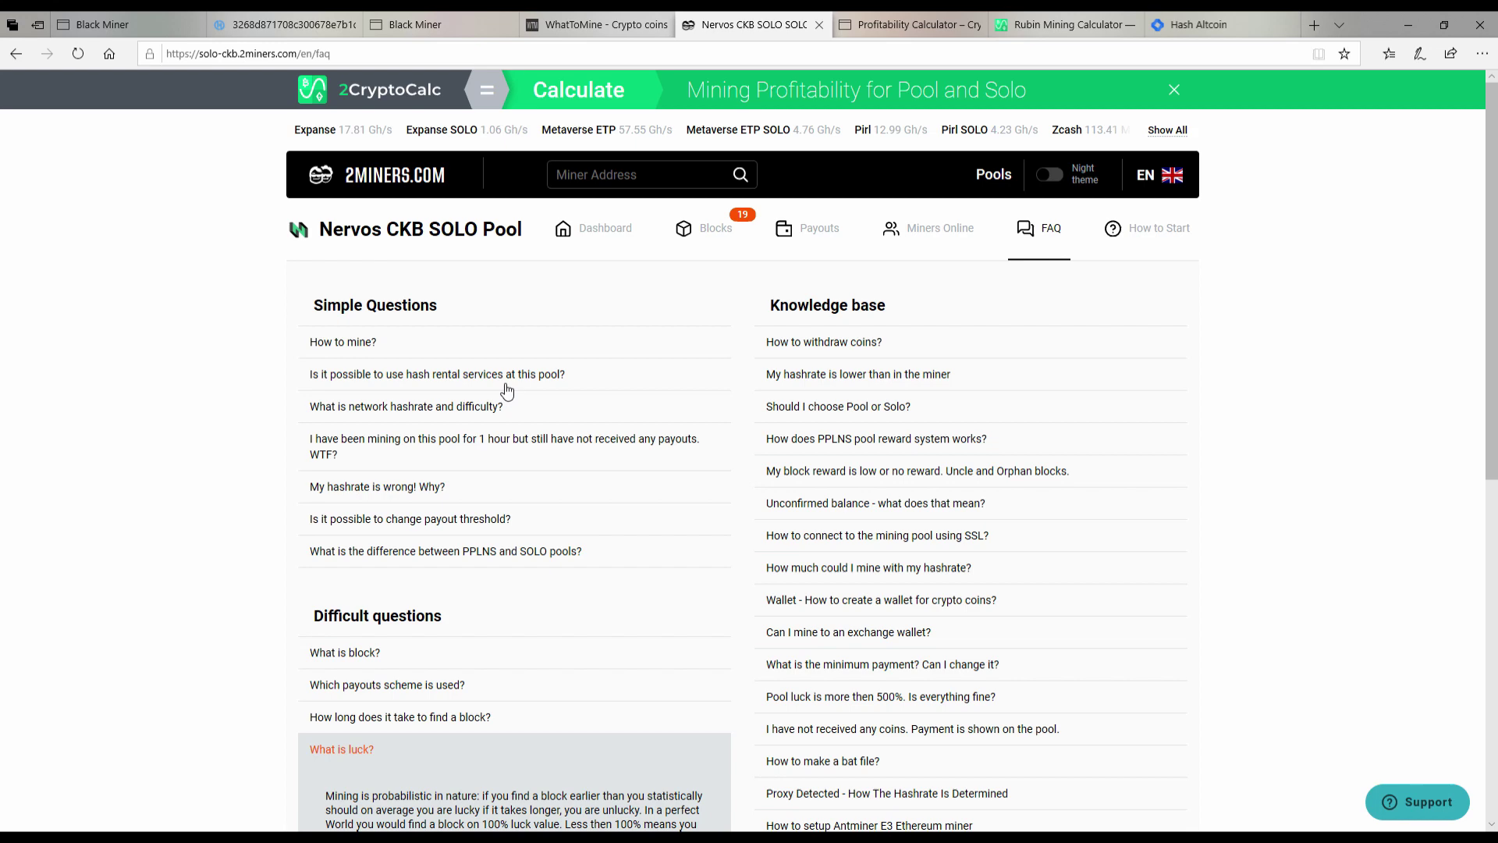
key("alt+Left")
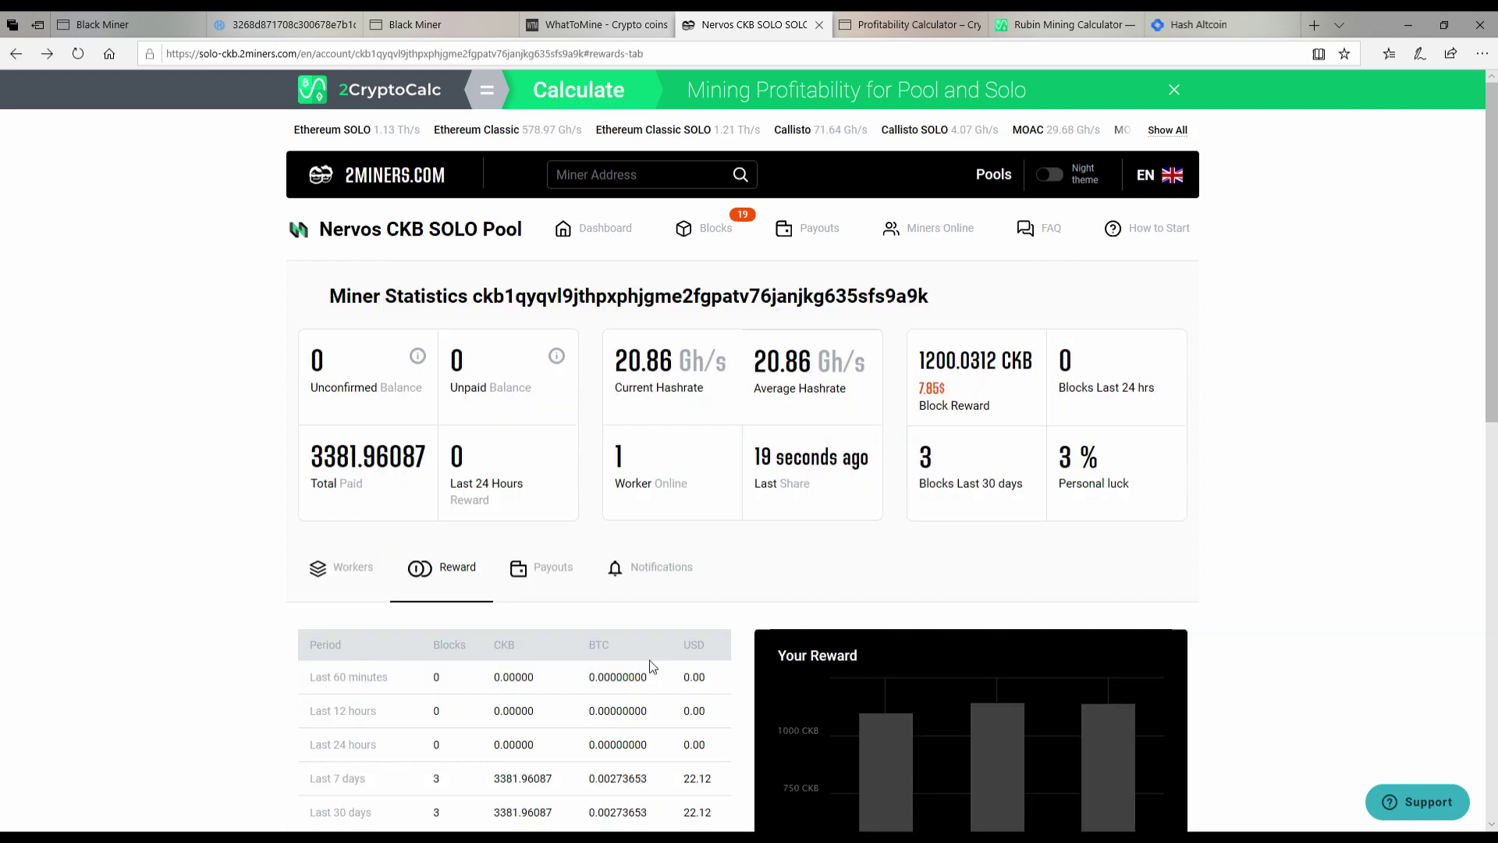
scroll(679, 603, "down", 3)
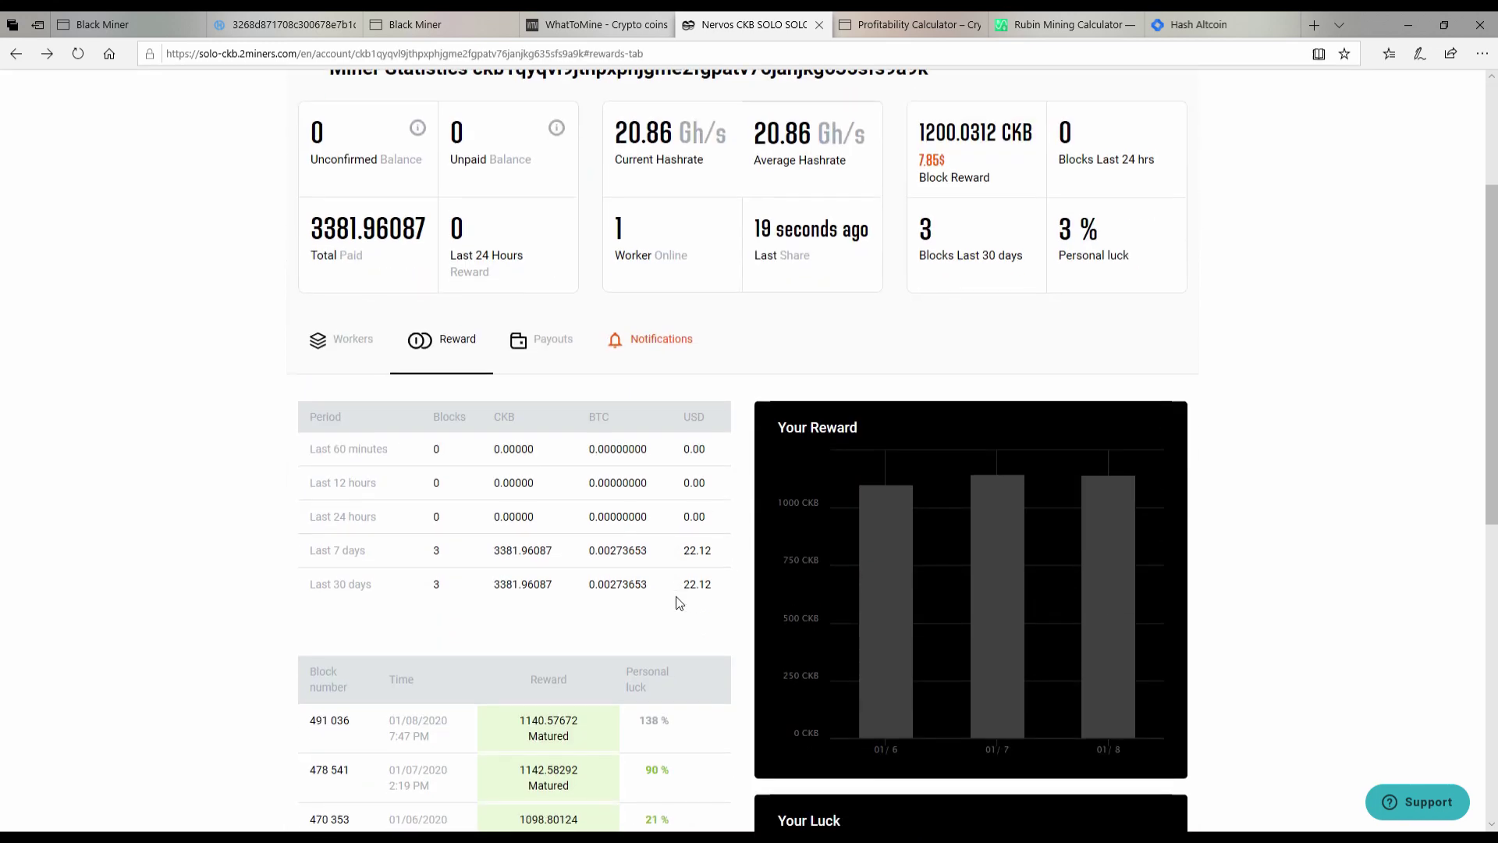
scroll(679, 602, "up", 3)
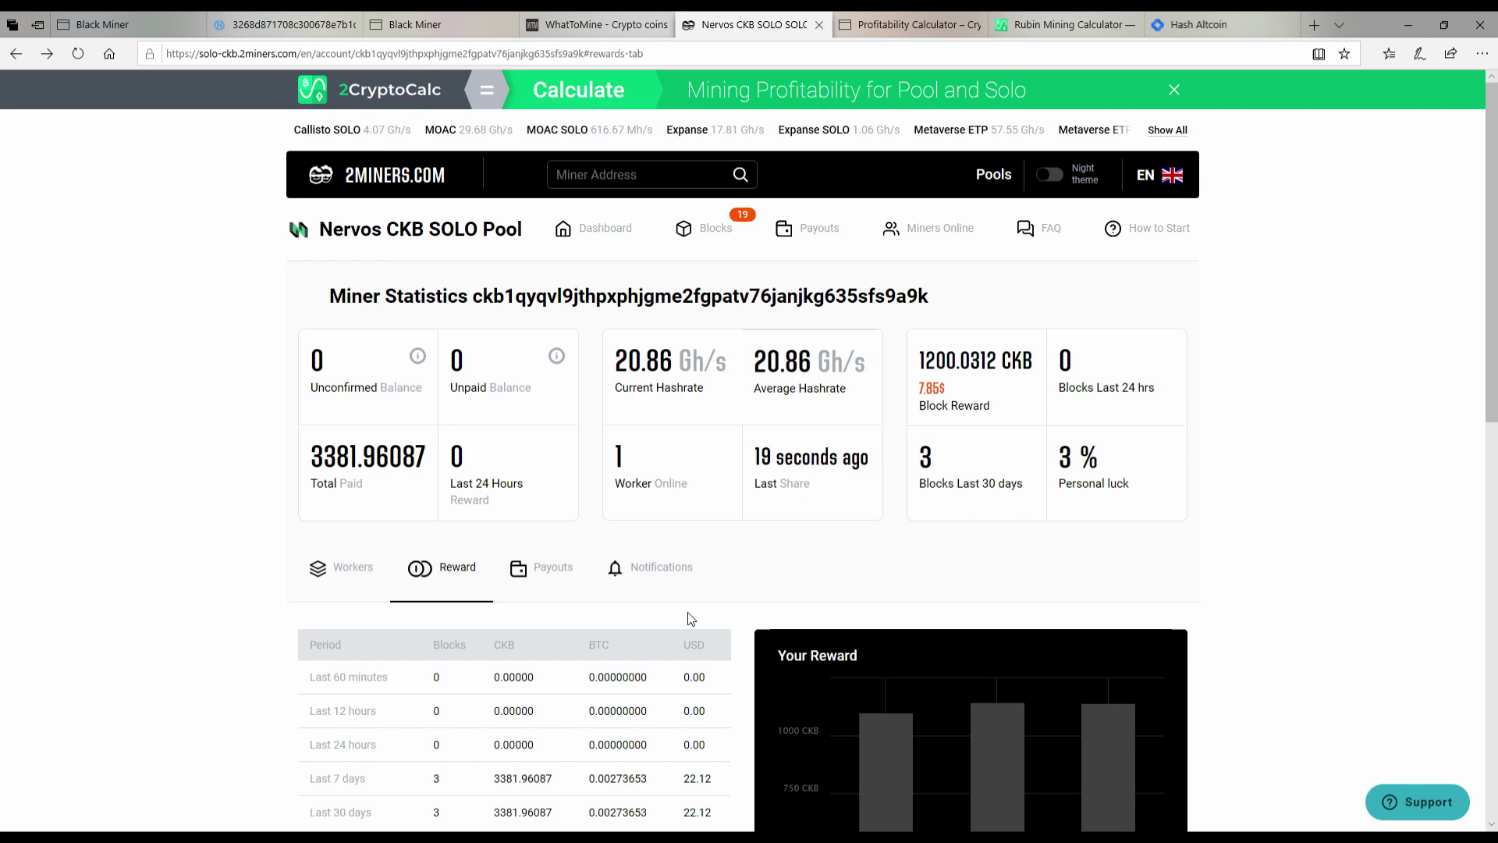
scroll(690, 619, "down", 3)
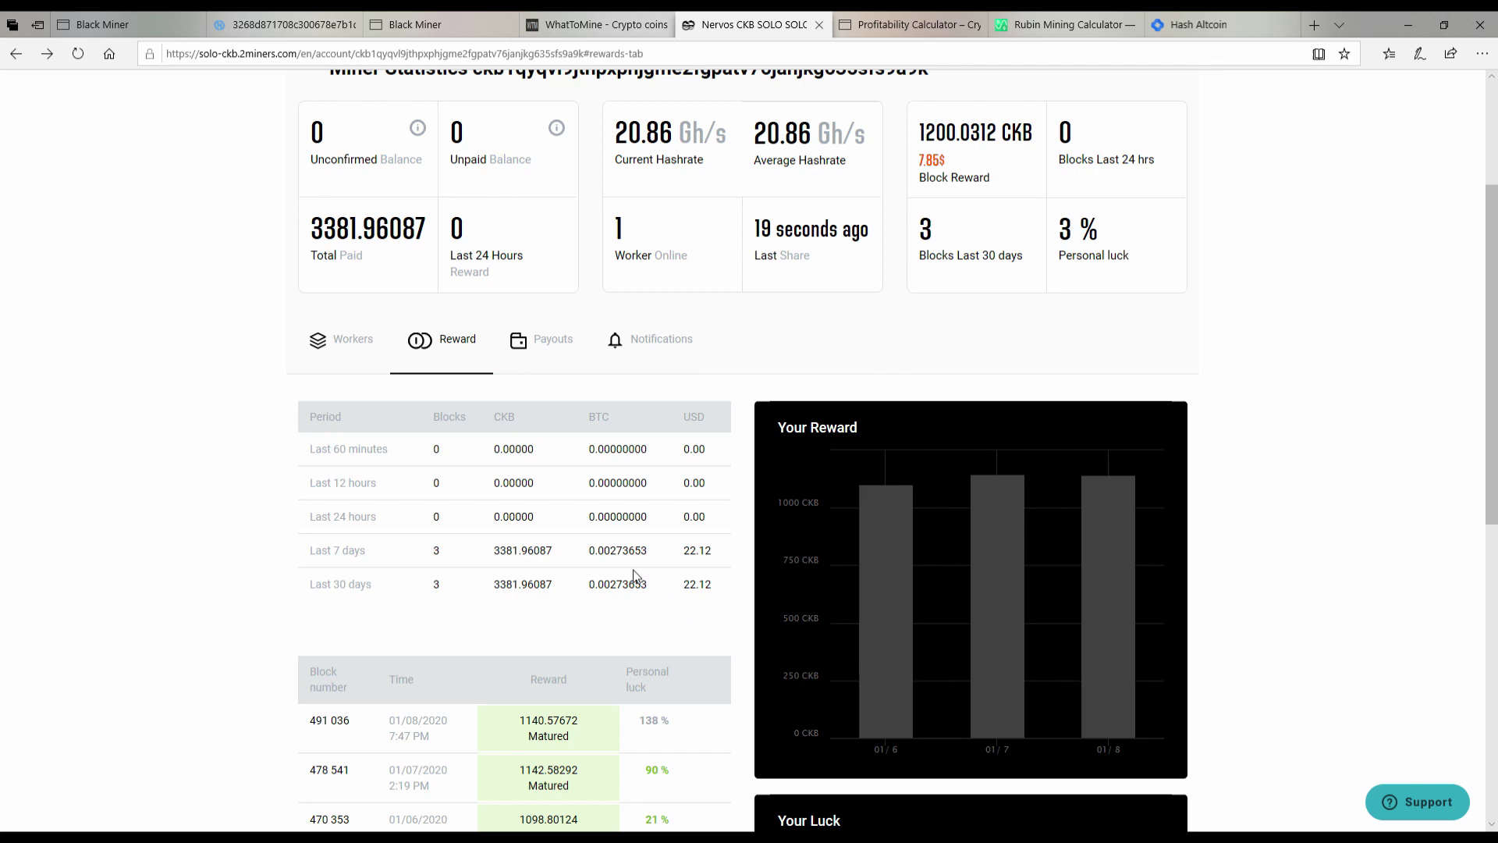
scroll(633, 576, "down", 2)
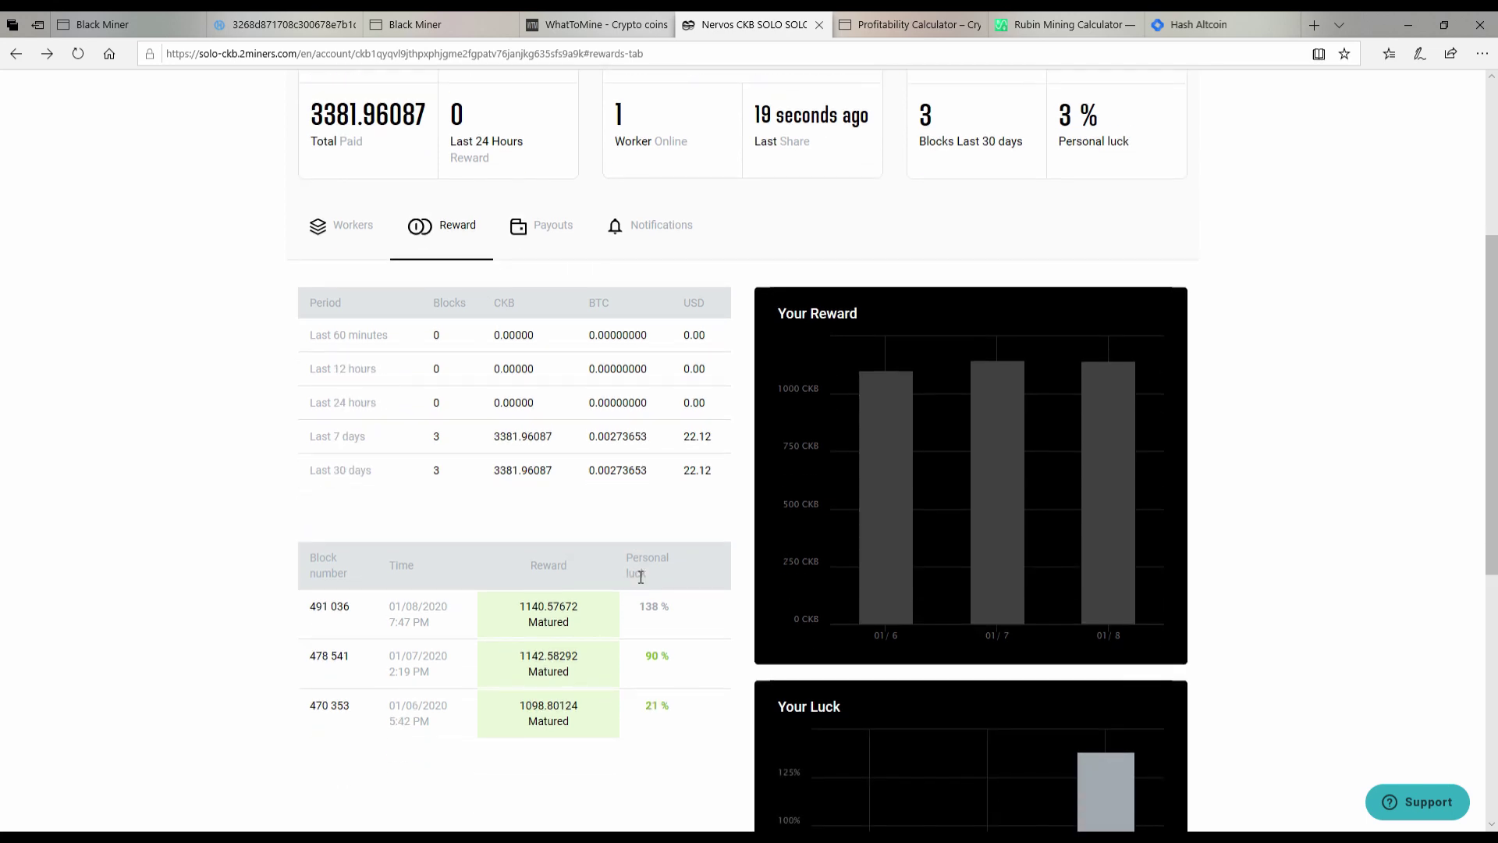
scroll(641, 576, "up", 6)
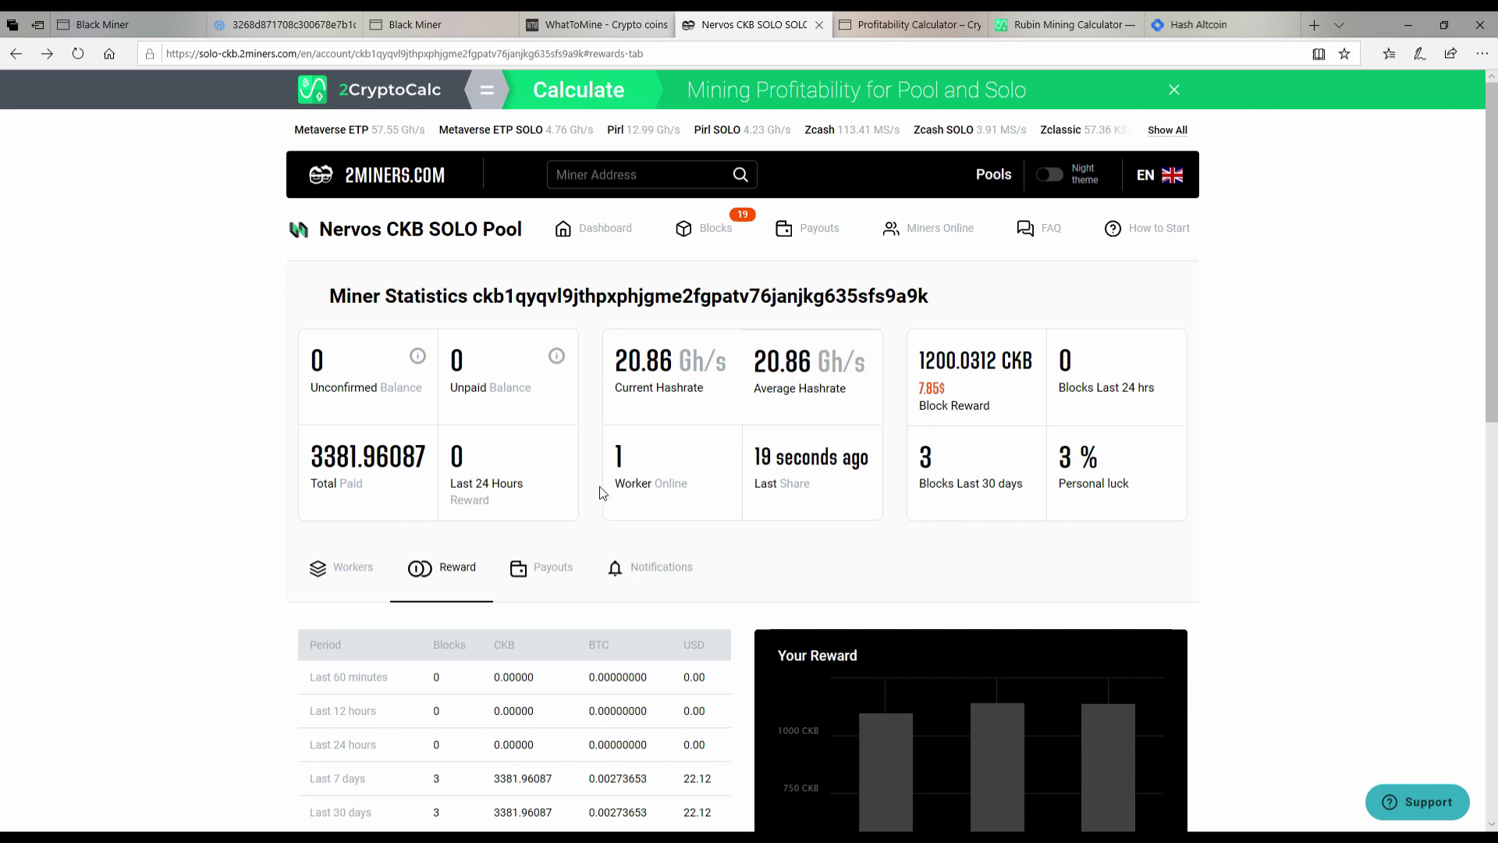
scroll(601, 493, "down", 4)
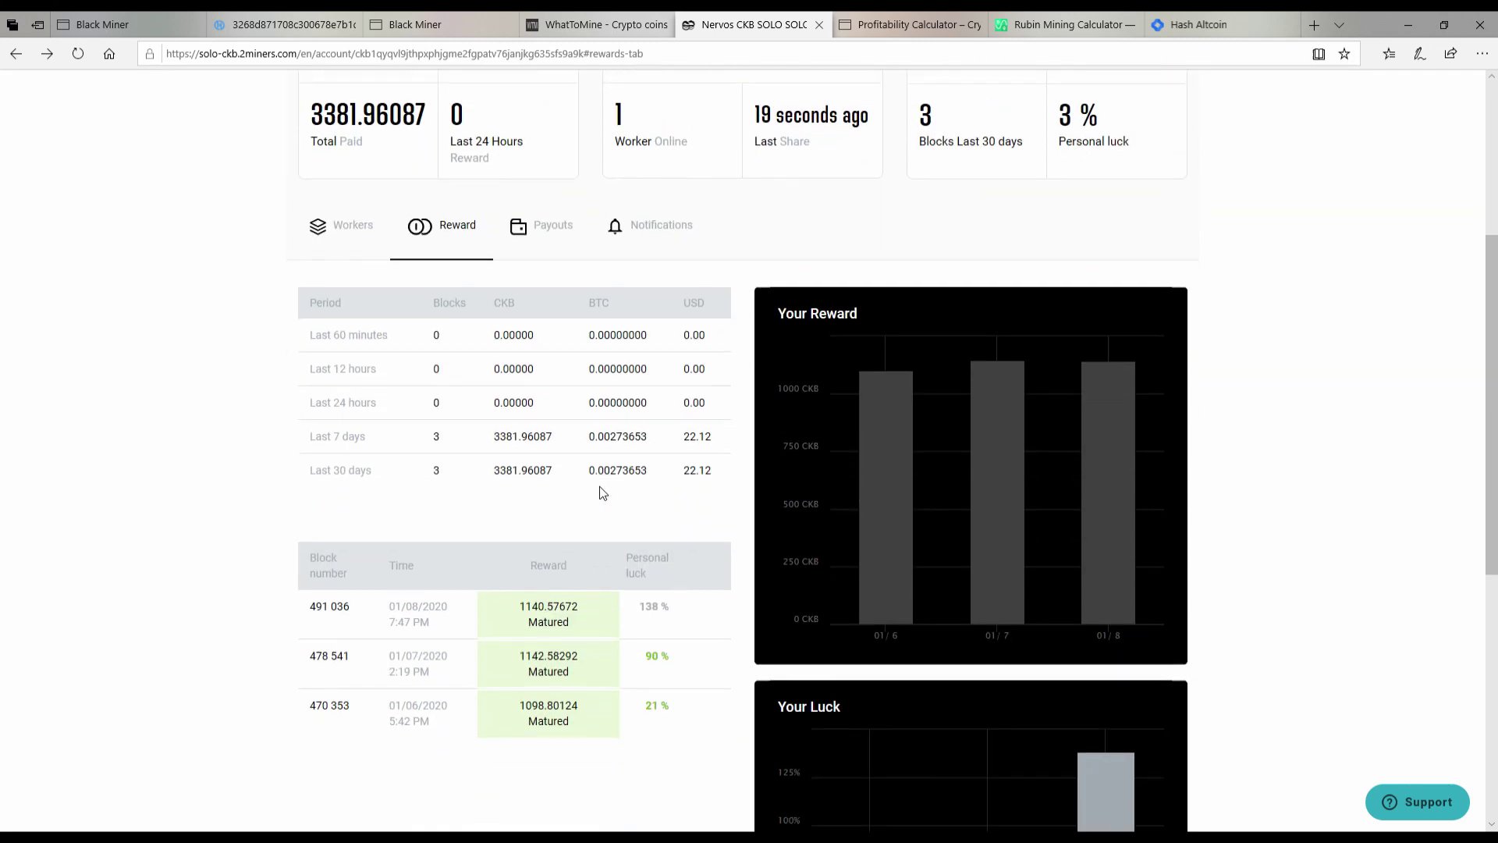
scroll(600, 492, "up", 4)
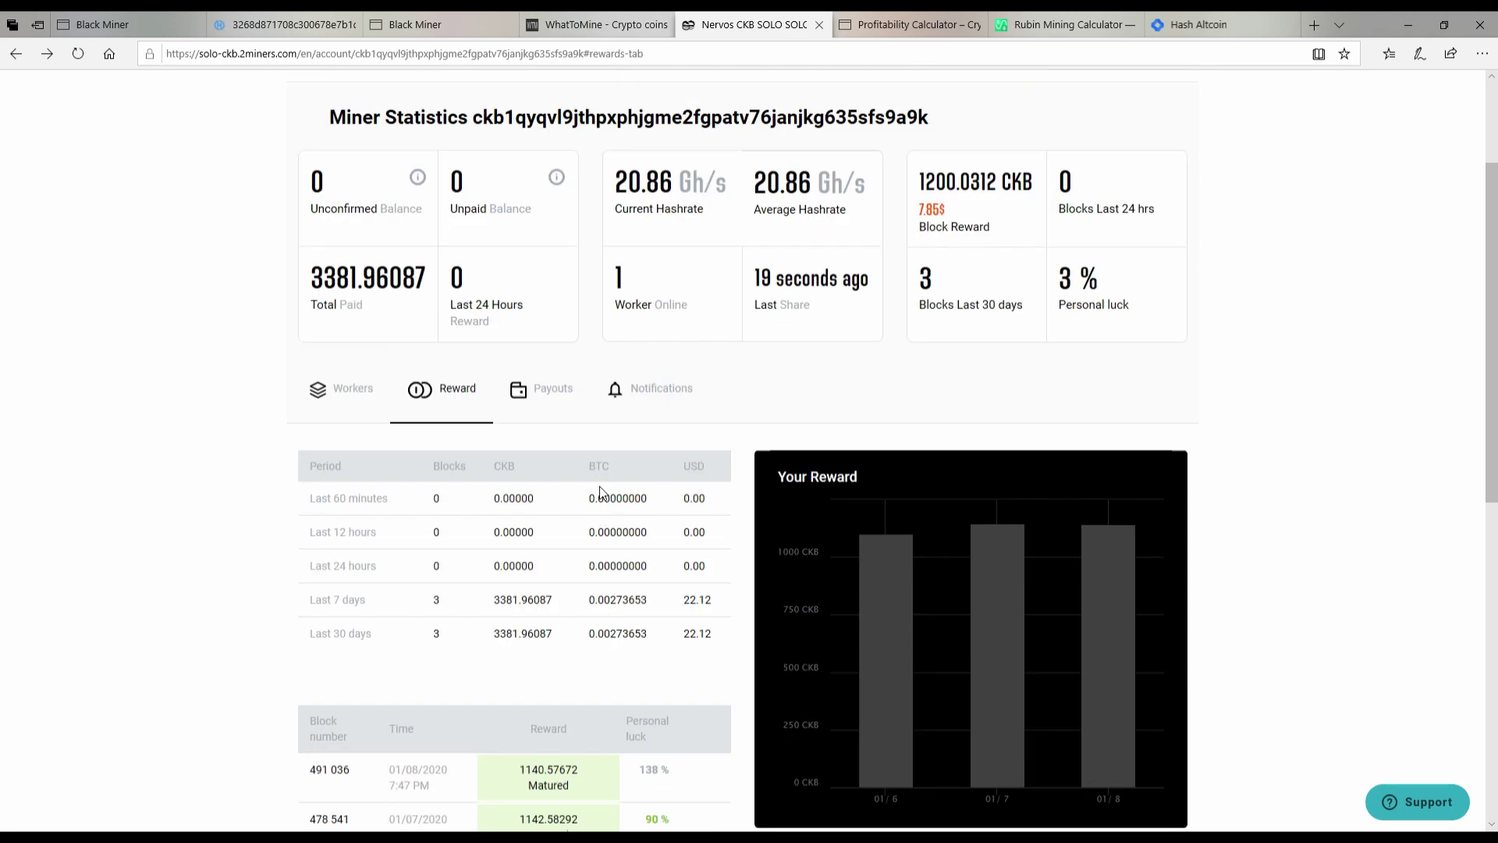